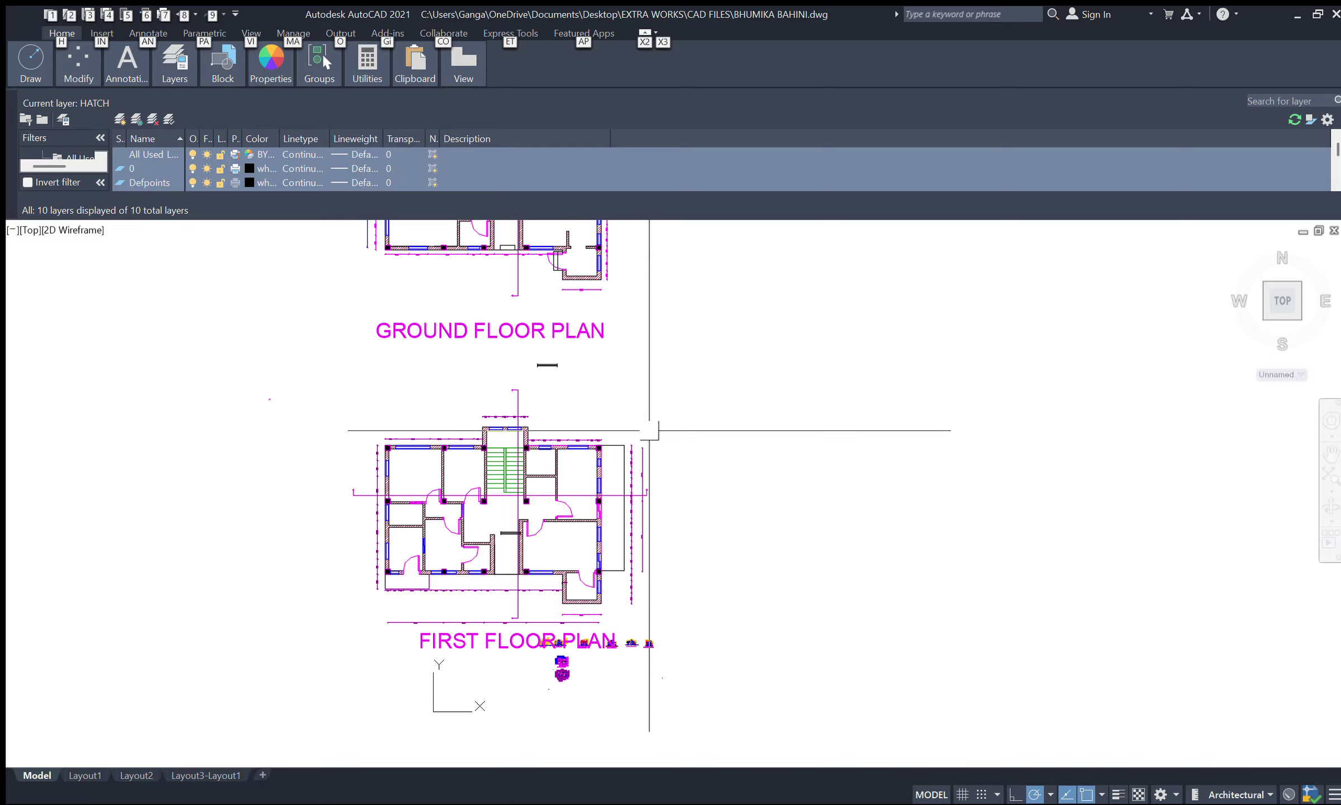
Examine the large first floor plan and the small dimensioned floor plans, sections and elevations beside its title
scroll(560, 485, "up", 8)
scroll(527, 464, "down", 4)
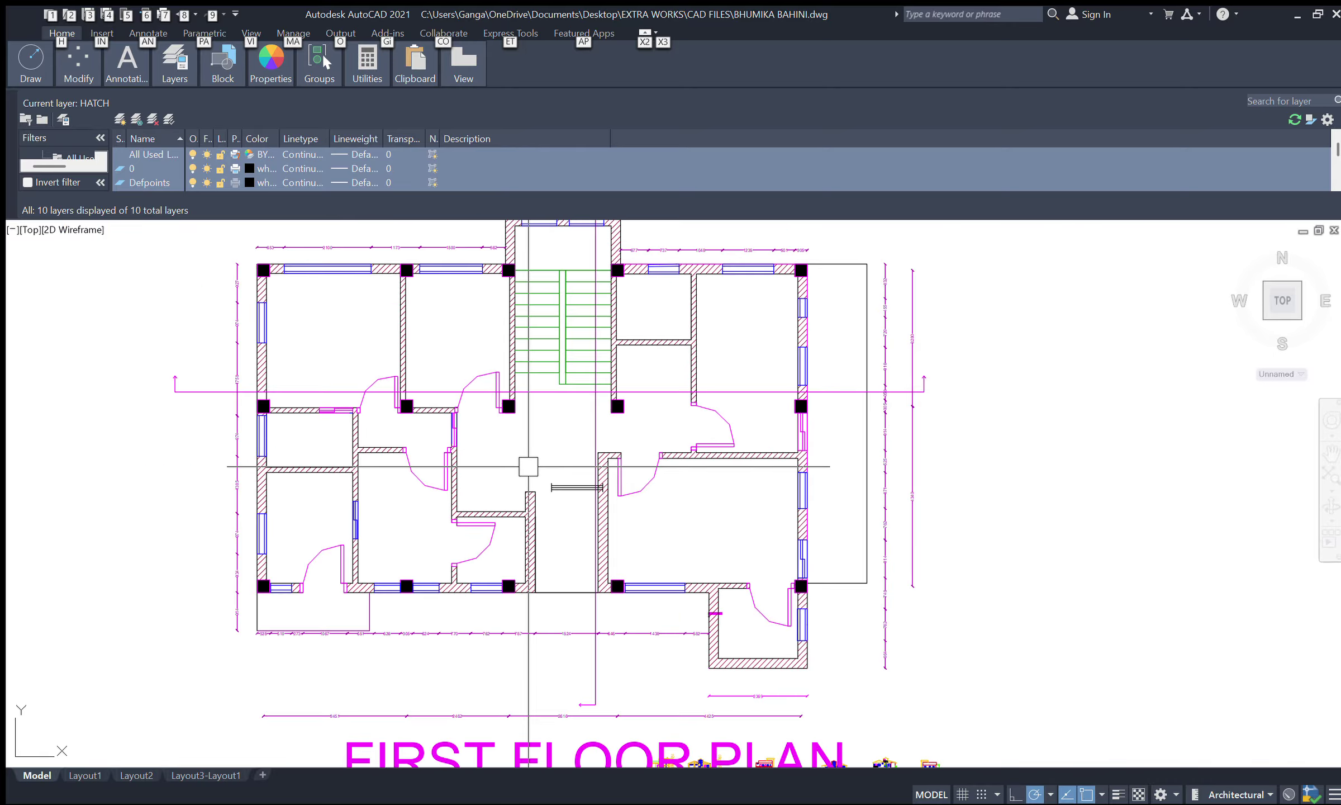
scroll(593, 364, "up", 1)
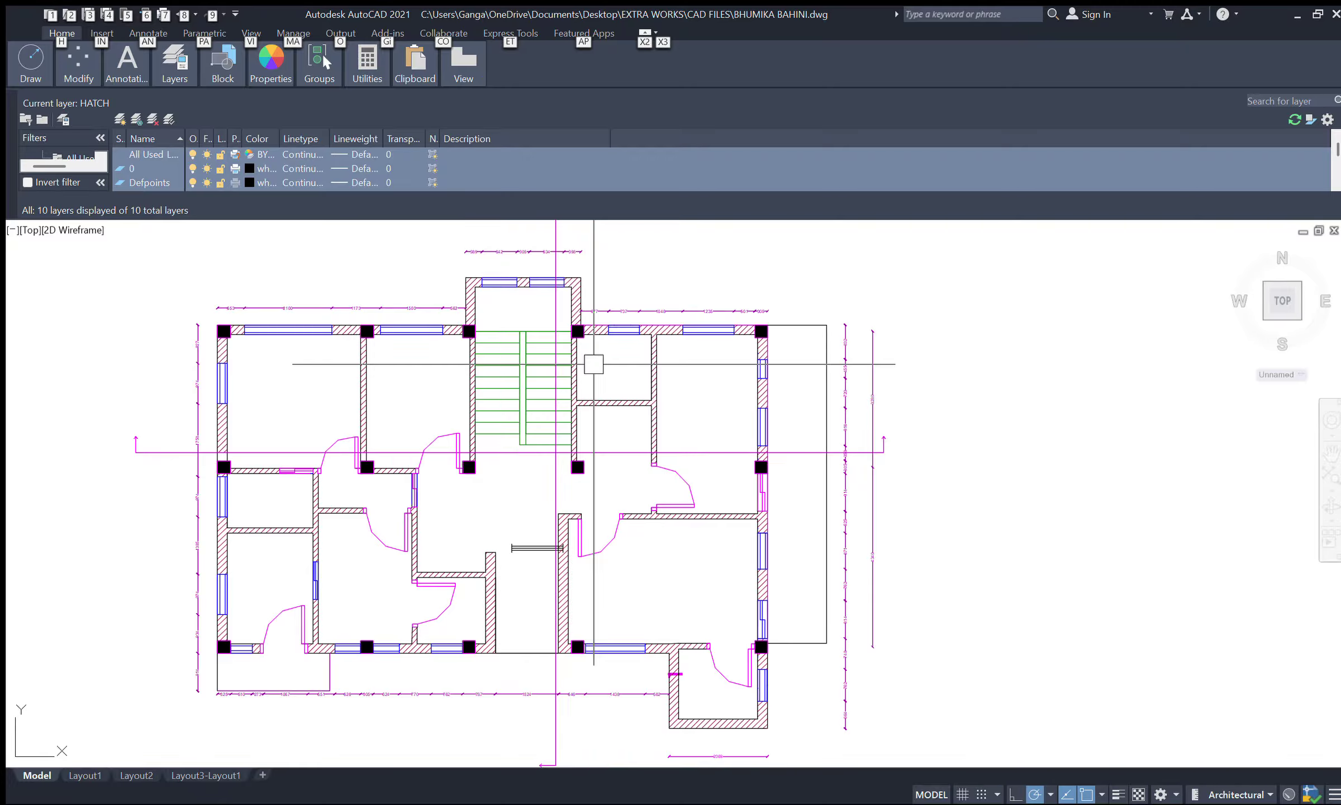
scroll(593, 459, "up", 2)
scroll(536, 347, "down", 6)
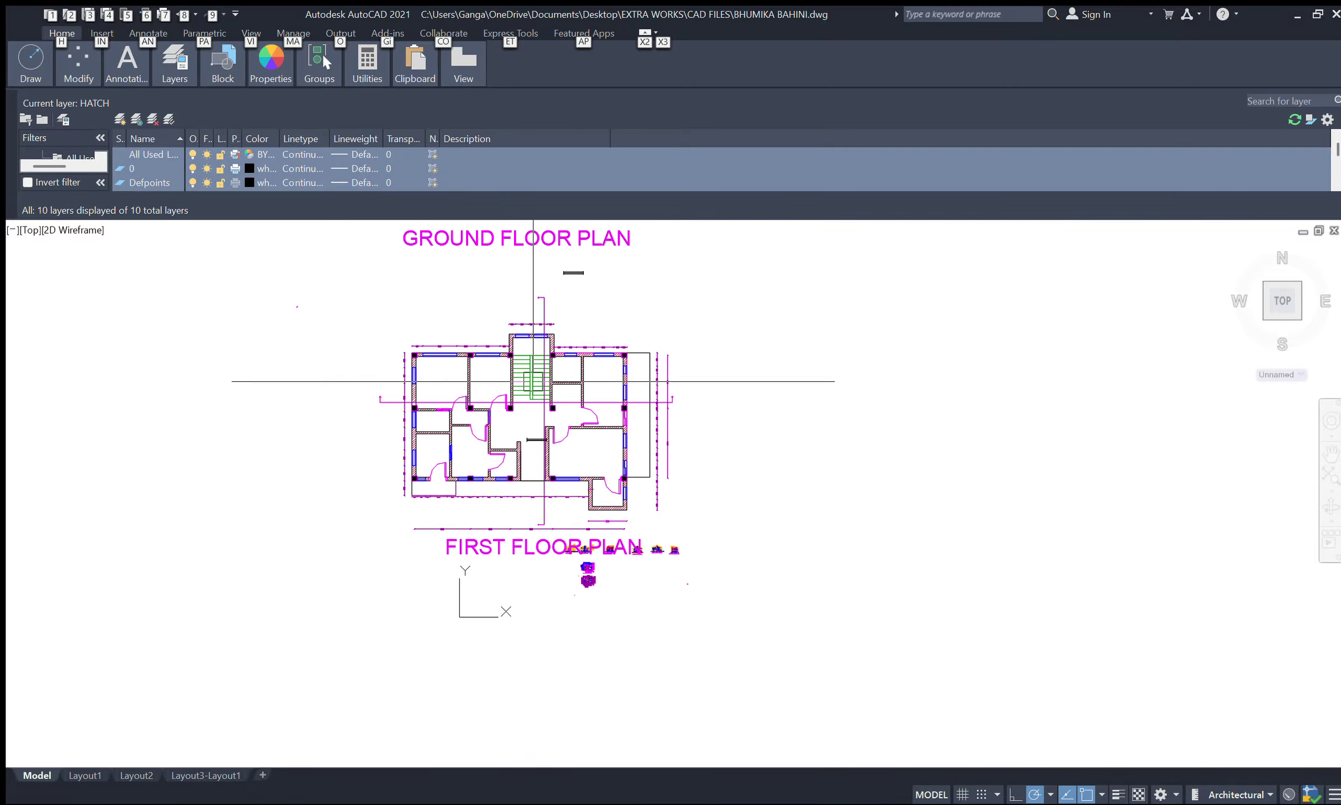
scroll(596, 581, "up", 12)
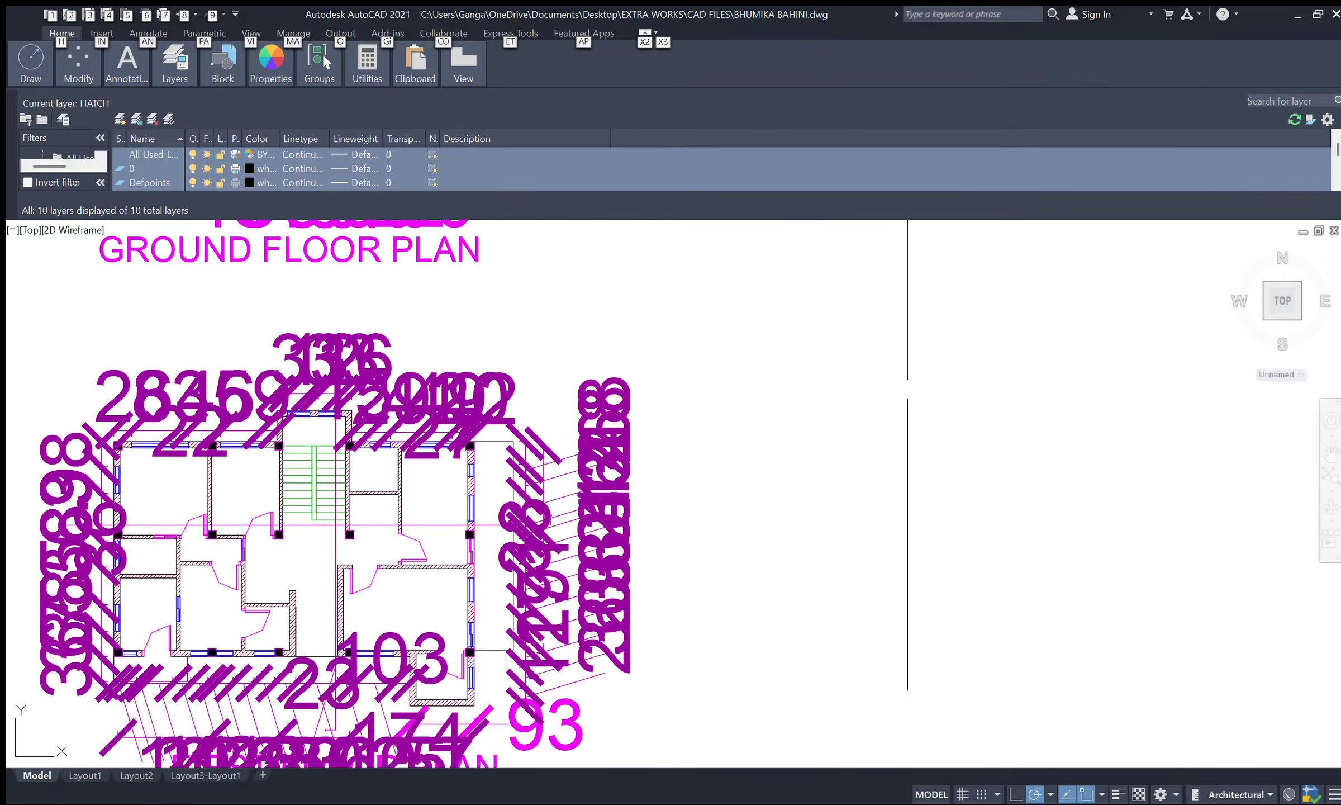
scroll(763, 434, "down", 9)
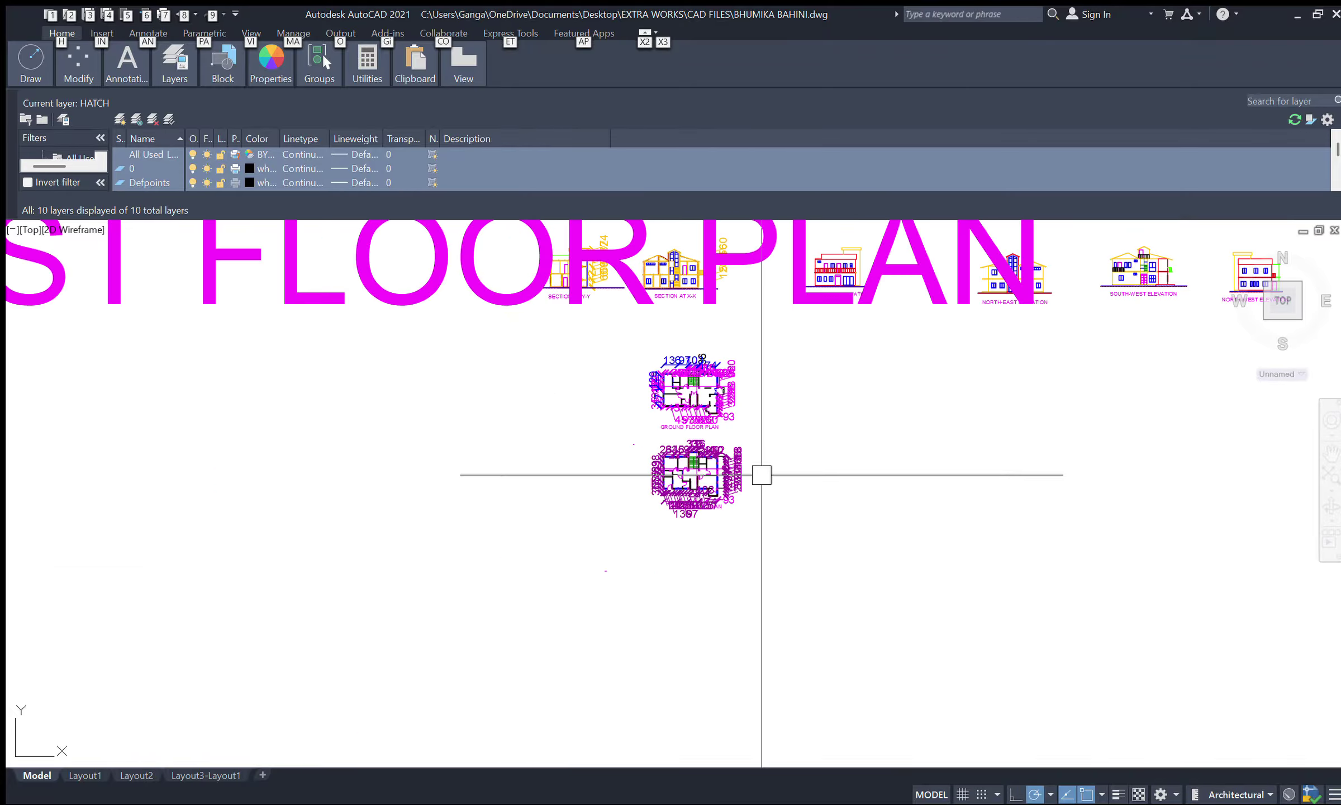
scroll(655, 464, "up", 8)
scroll(648, 558, "down", 4)
scroll(685, 354, "up", 6)
scroll(682, 404, "down", 4)
scroll(698, 452, "up", 4)
scroll(698, 452, "down", 6)
scroll(643, 302, "up", 3)
scroll(643, 313, "down", 7)
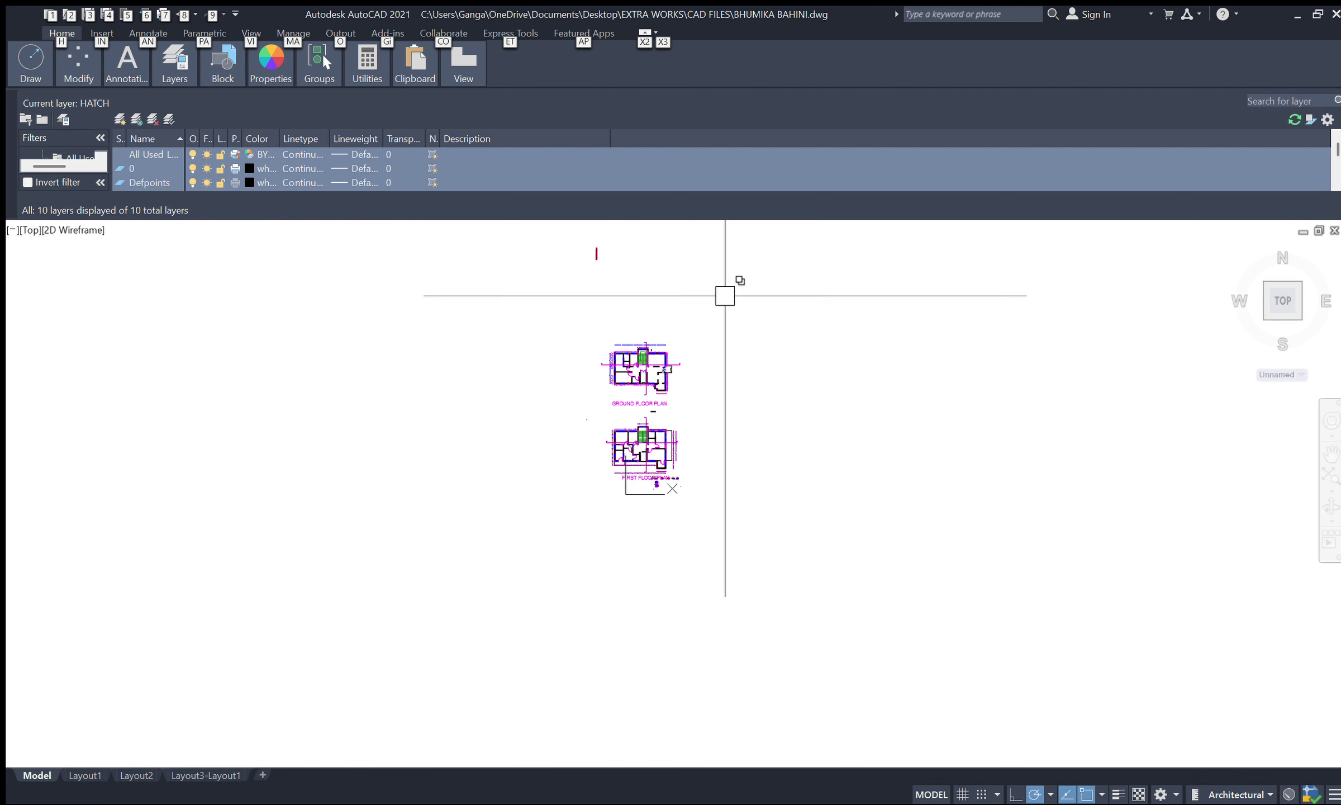
Copy the large ground and first floor plans into the empty area beside the originals
left_click(725, 291)
scroll(626, 472, "up", 10)
scroll(577, 514, "down", 2)
key("Escape")
scroll(659, 421, "down", 6)
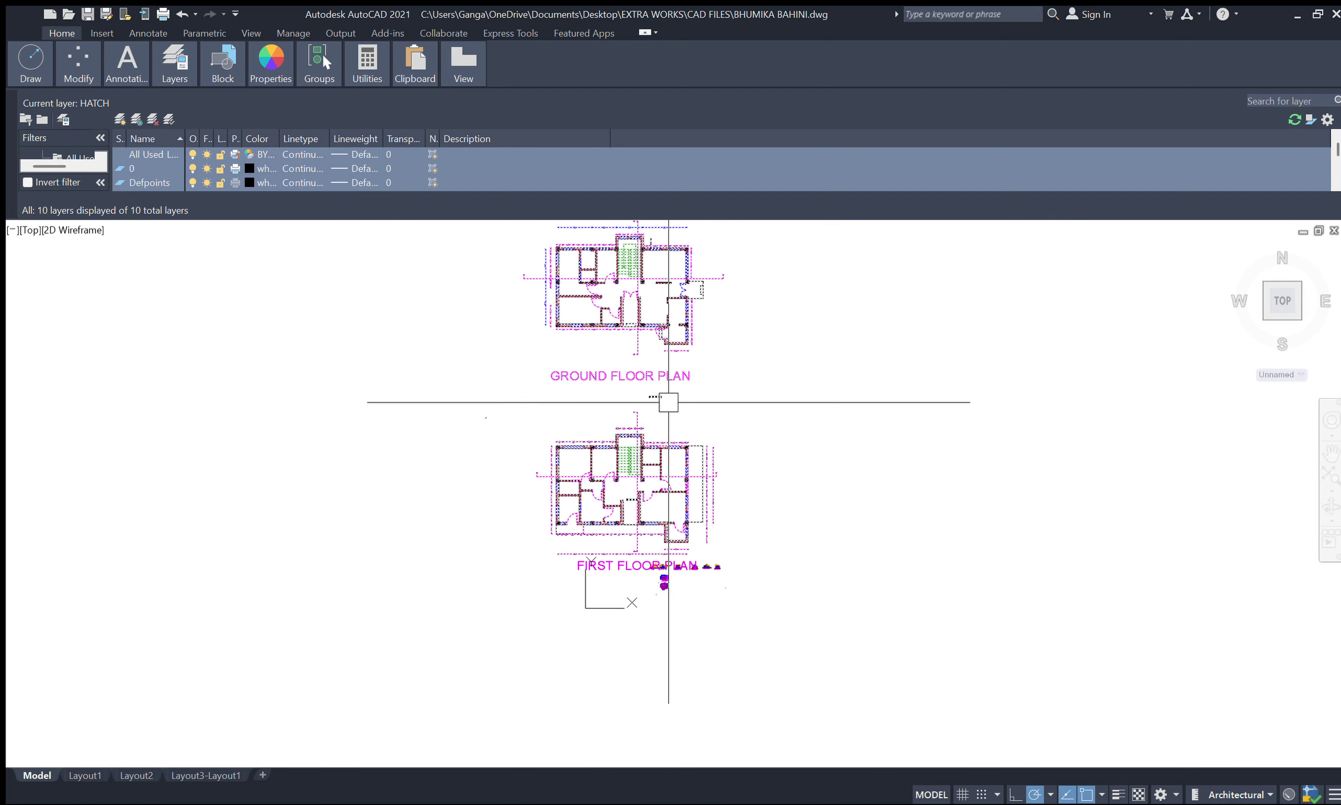
scroll(669, 410, "down", 2)
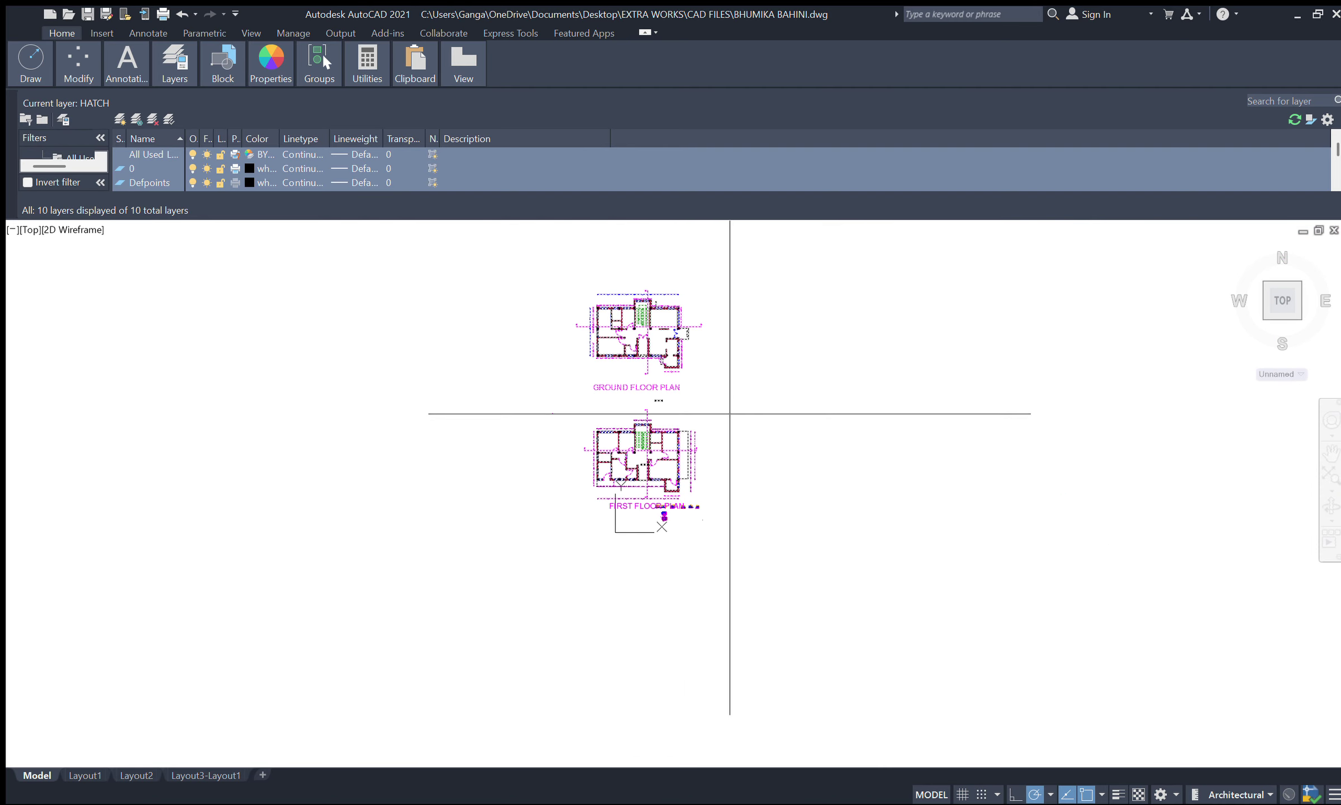
scroll(691, 449, "down", 5)
scroll(825, 418, "up", 4)
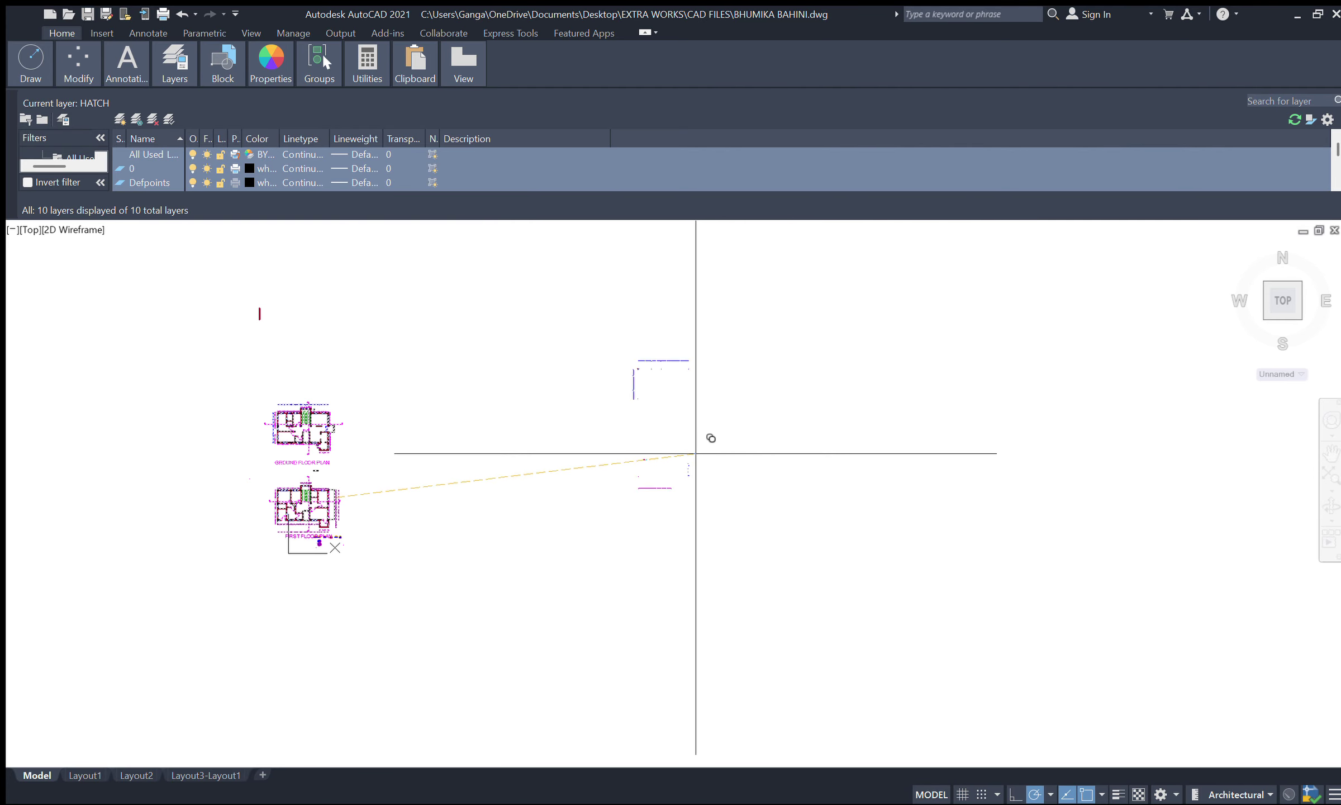
scroll(707, 443, "up", 6)
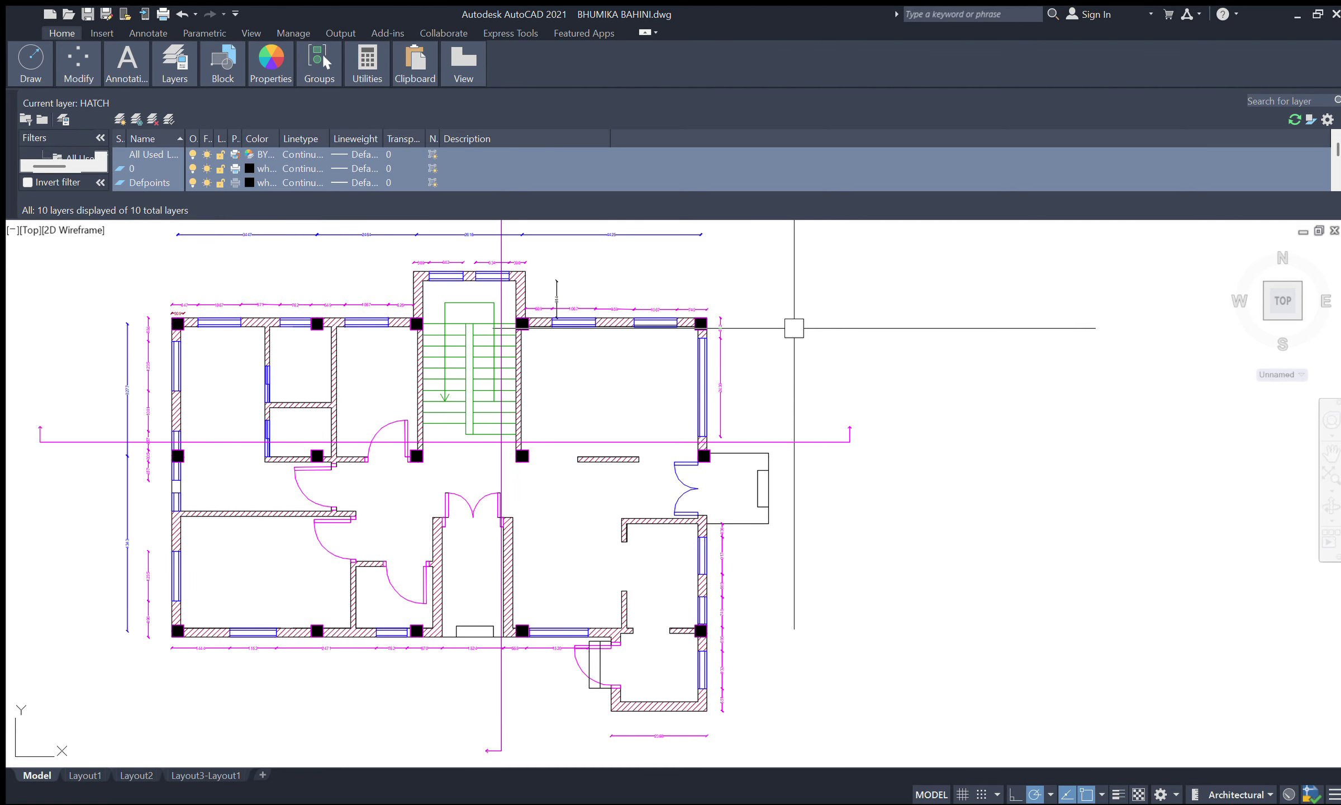
Measure the width of the black column between the 63'-6" and 70'-9" dimensions on the ground floor plan's upper wall
scroll(678, 410, "down", 2)
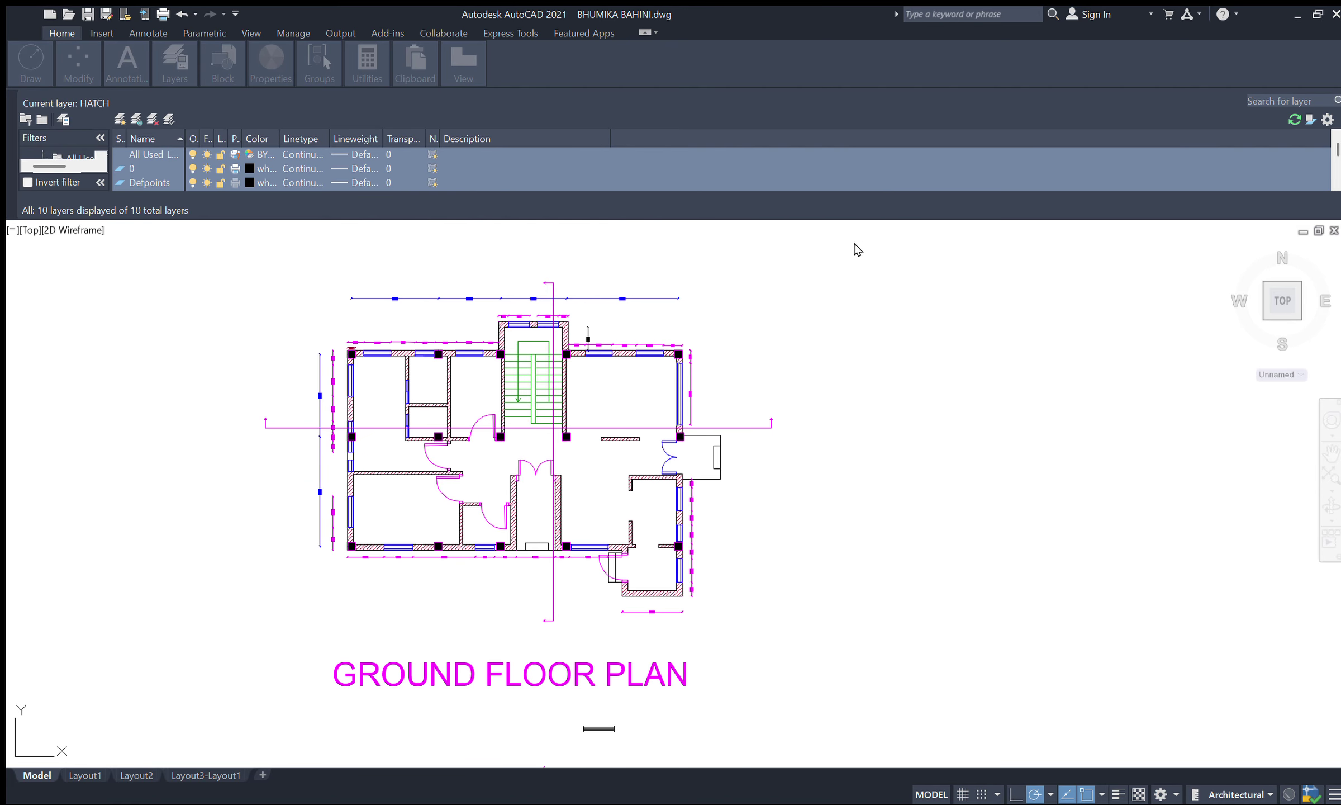
key("ctrl+p")
scroll(600, 391, "up", 5)
scroll(548, 420, "down", 6)
scroll(599, 418, "up", 7)
scroll(599, 418, "up", 4)
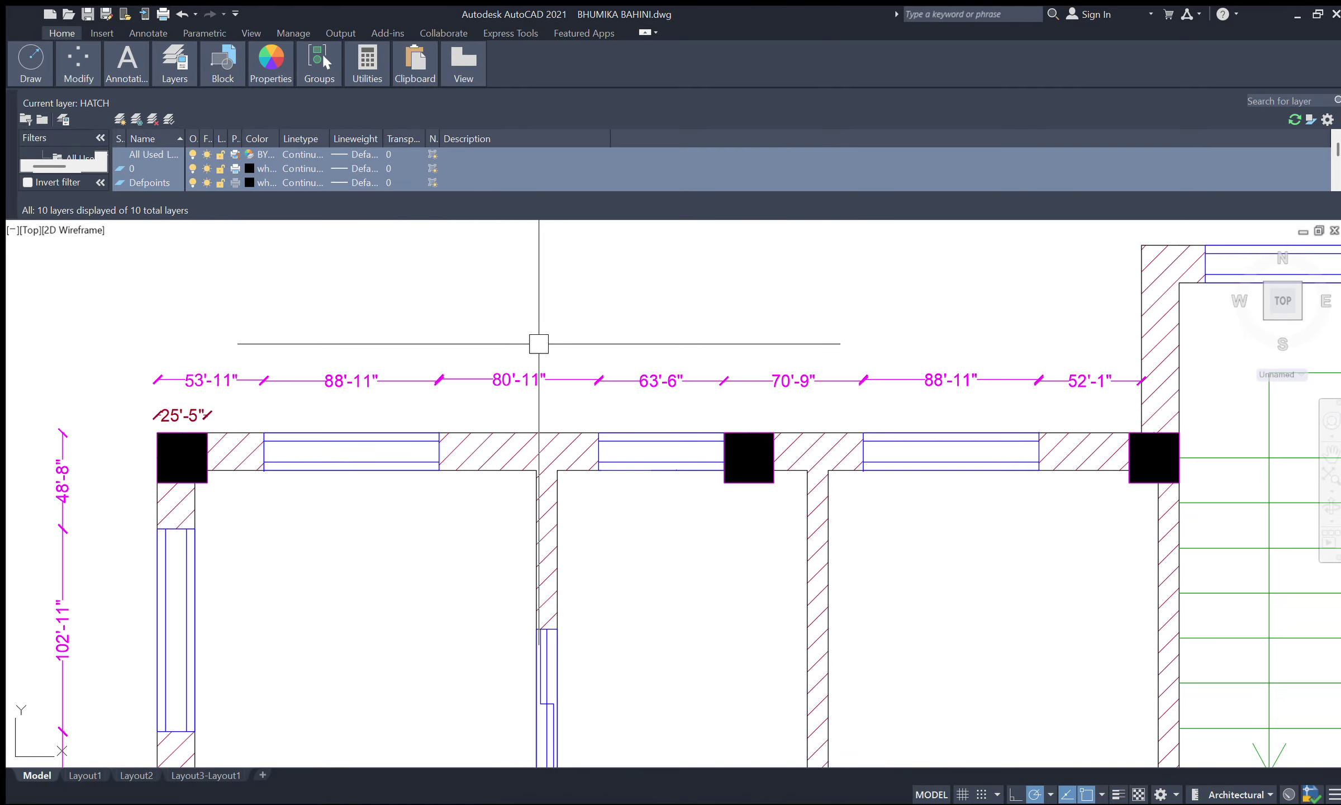
scroll(545, 394, "down", 2)
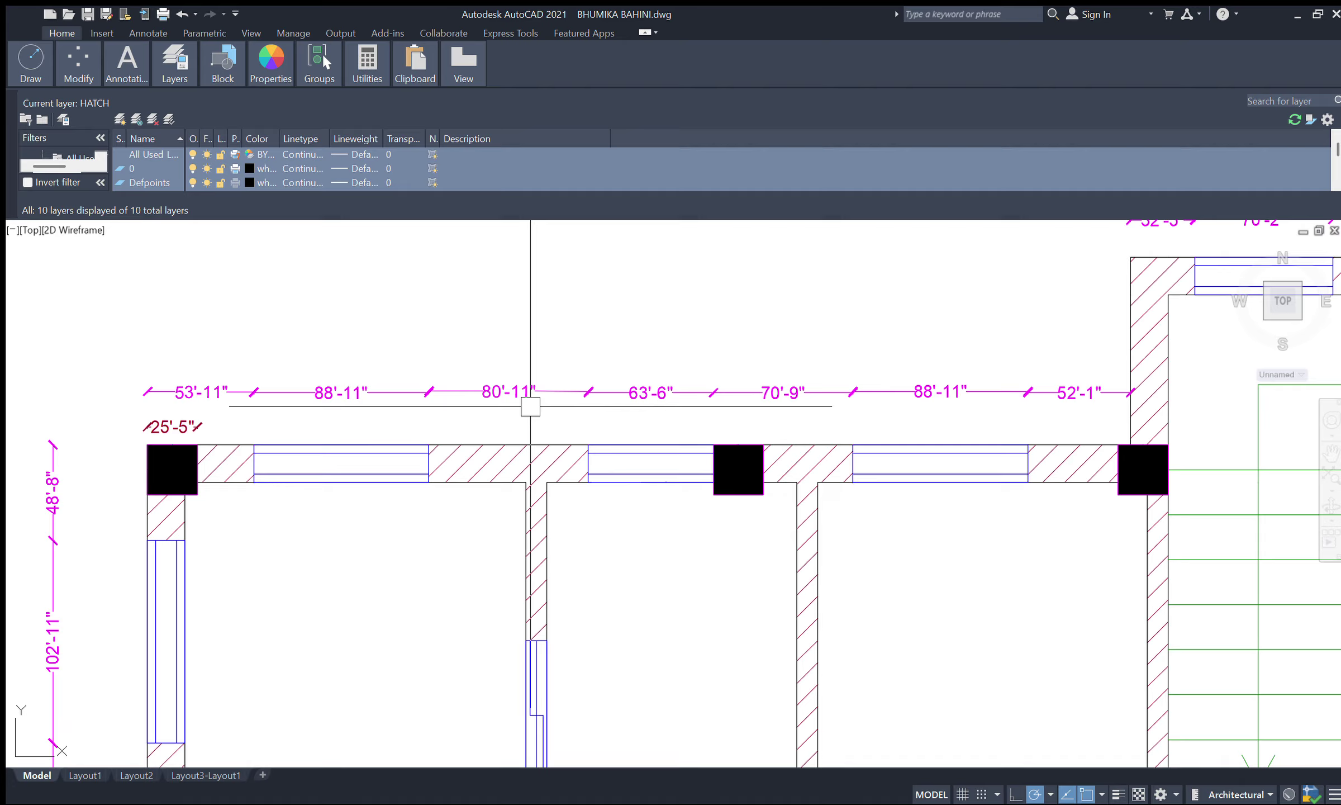
scroll(759, 386, "up", 2)
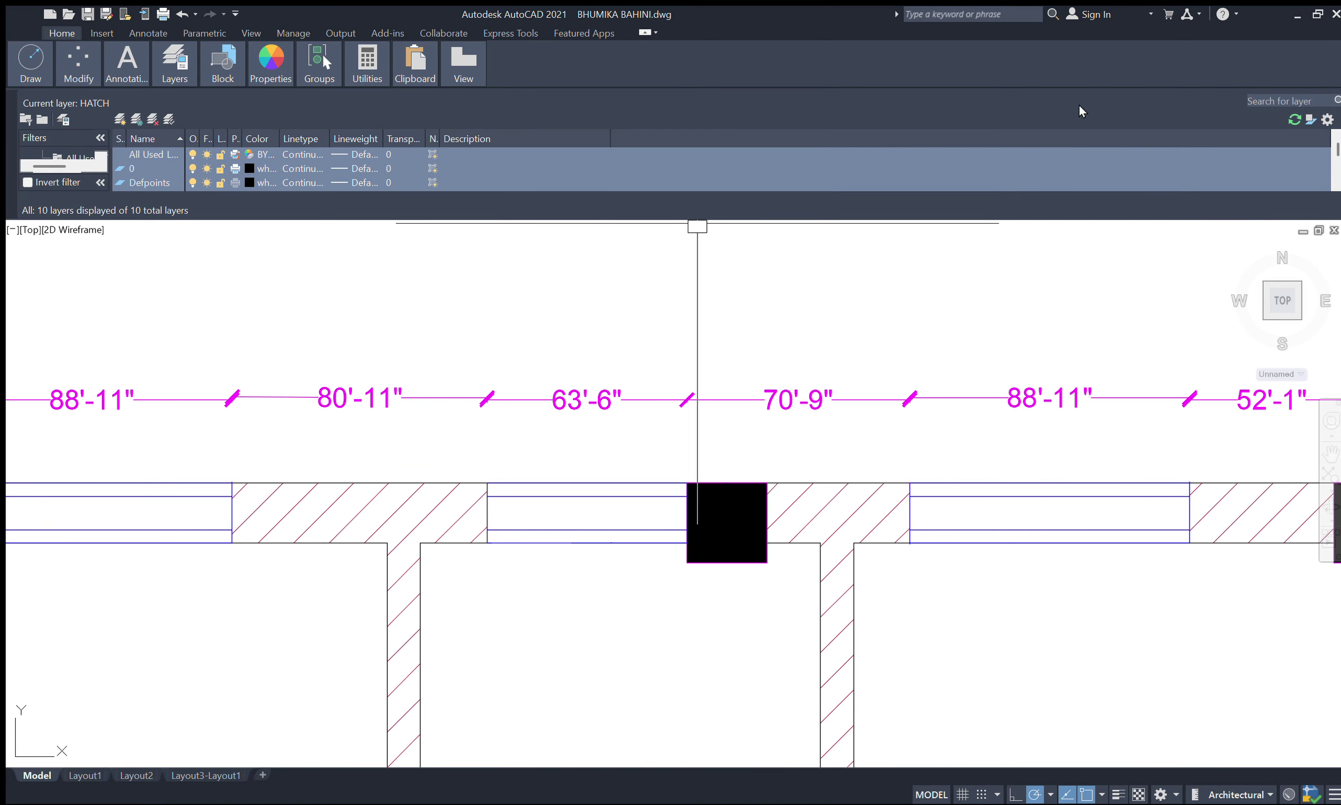
scroll(687, 482, "up", 2)
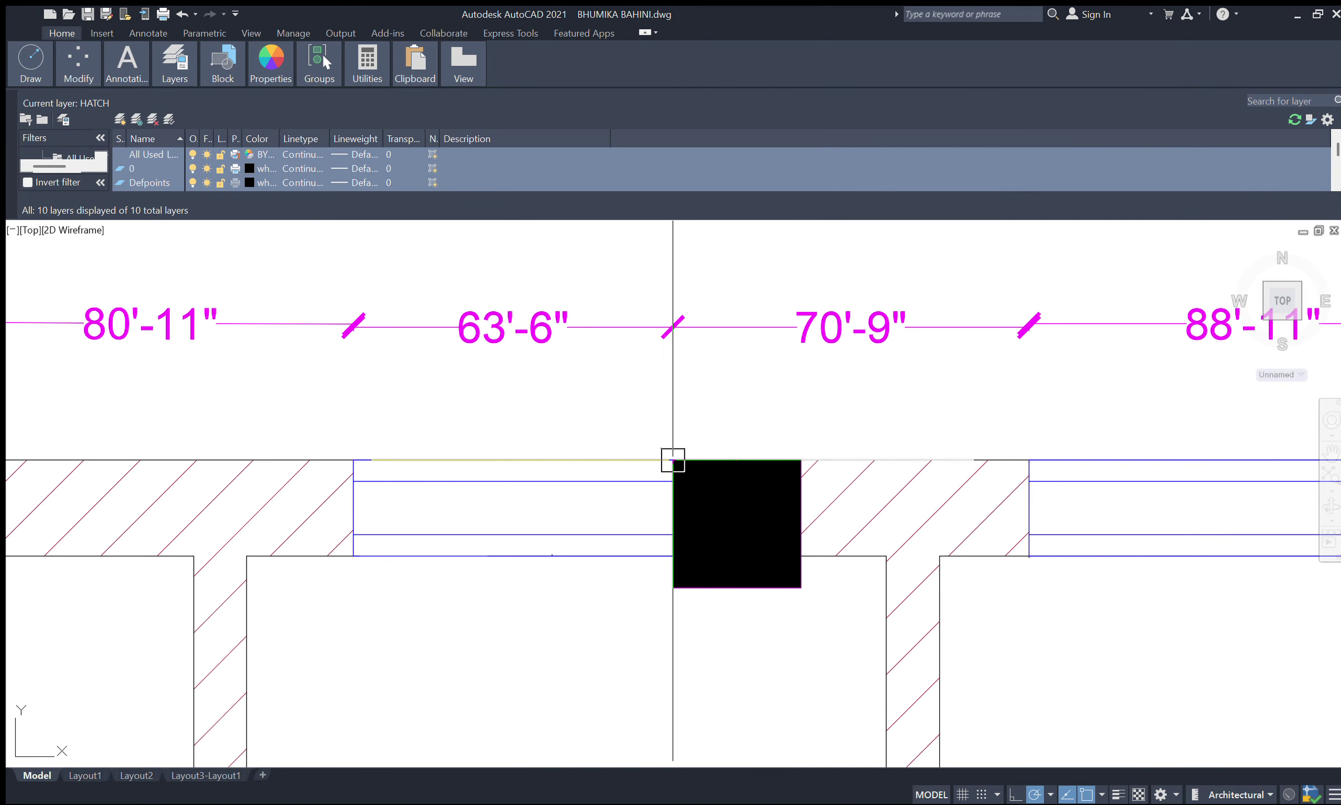
left_click(800, 460)
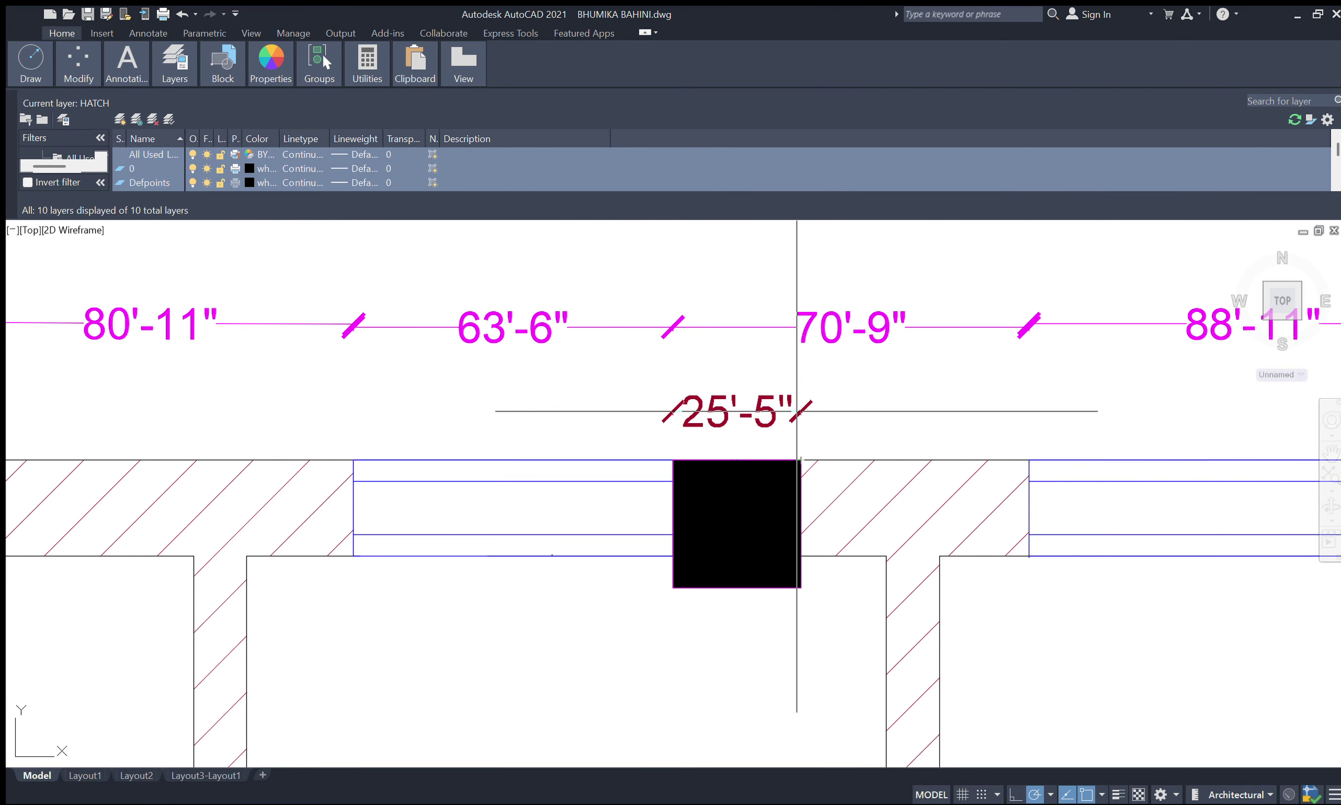
key("Escape")
Scale down the copied ground and first floor plans together about a base point just below the first floor plan
scroll(768, 430, "down", 7)
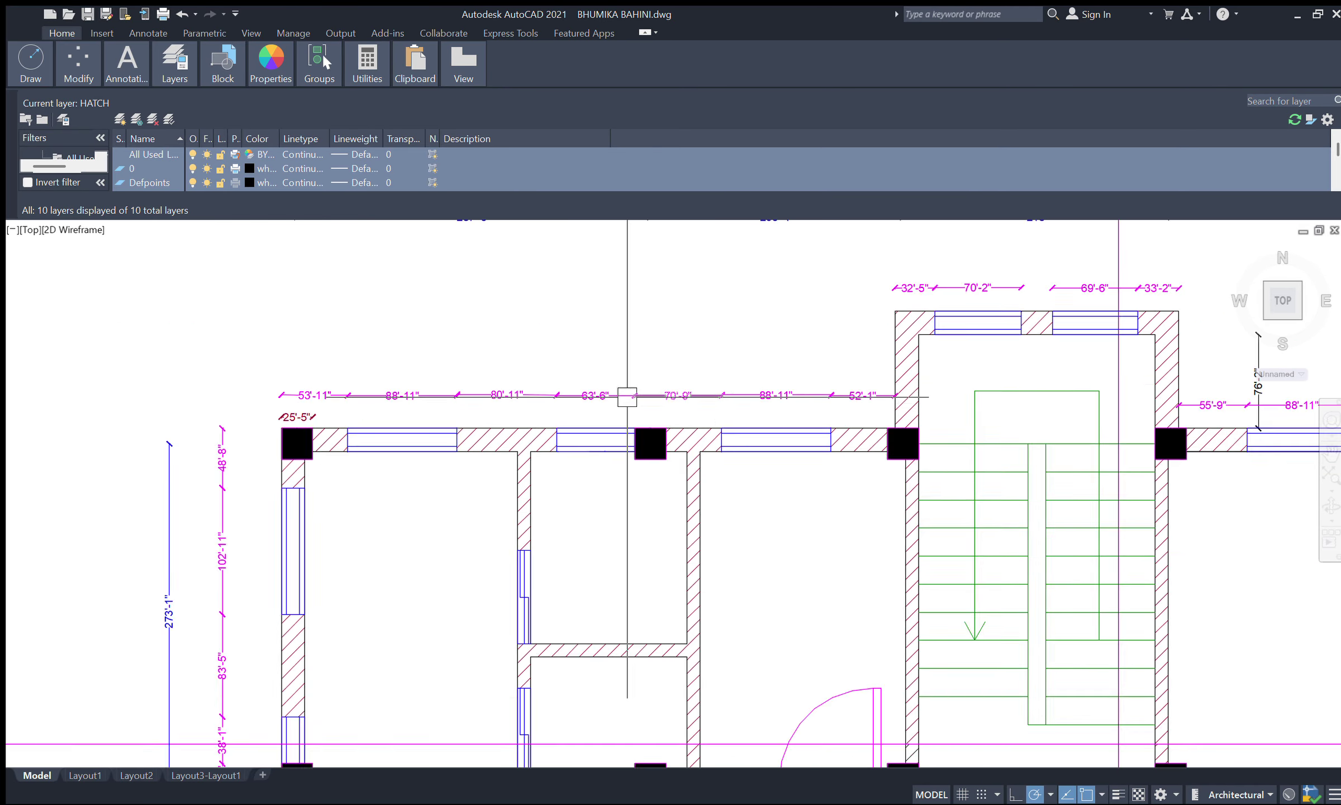
scroll(771, 444, "down", 2)
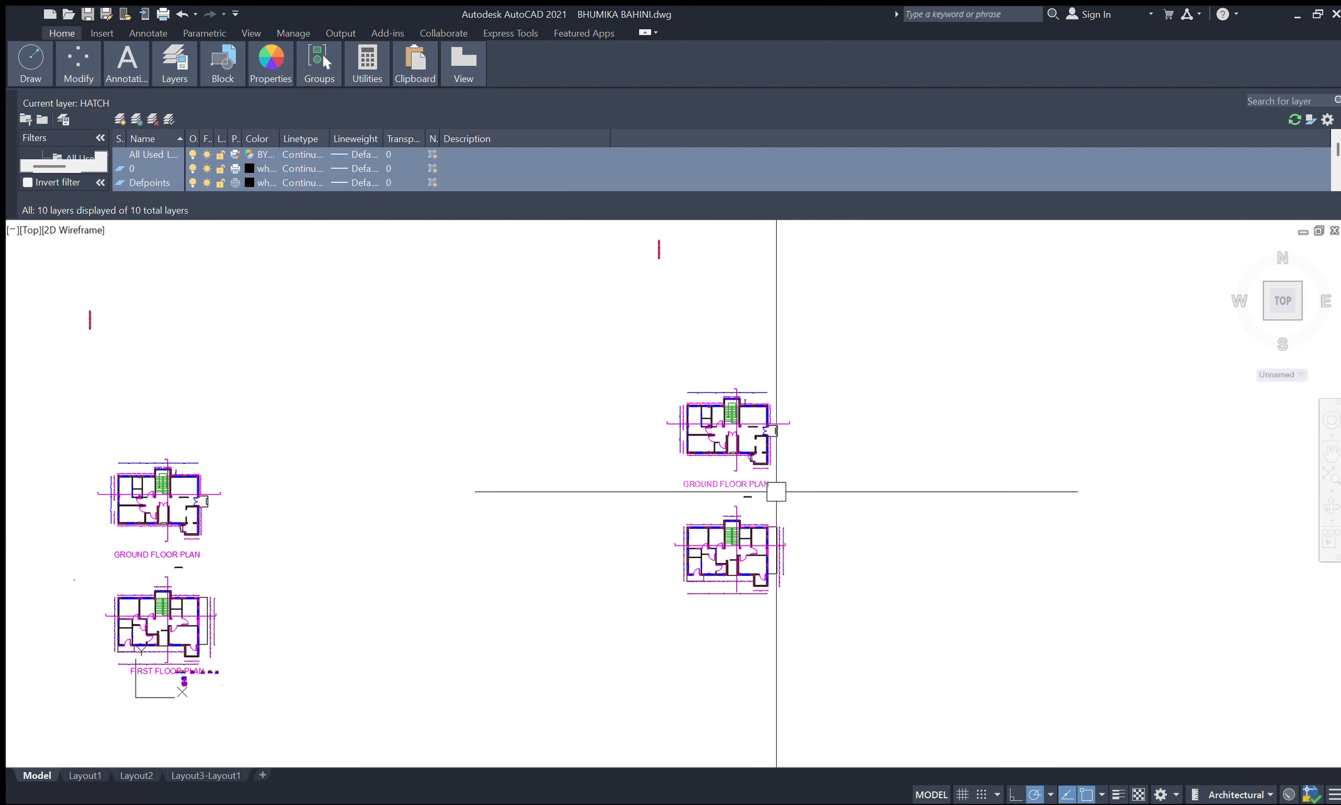
scroll(771, 464, "down", 2)
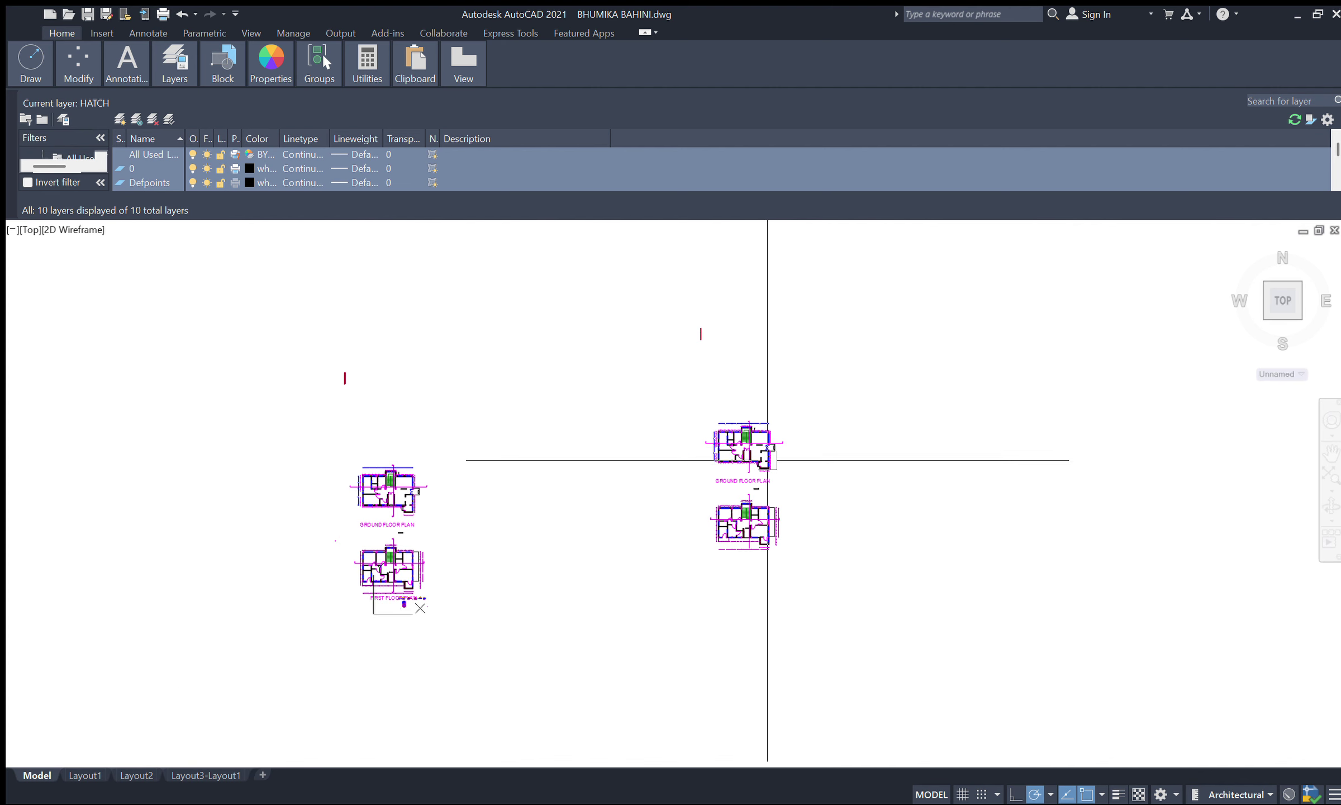
scroll(781, 434, "up", 2)
scroll(860, 357, "up", 2)
left_click(856, 349)
scroll(845, 405, "down", 6)
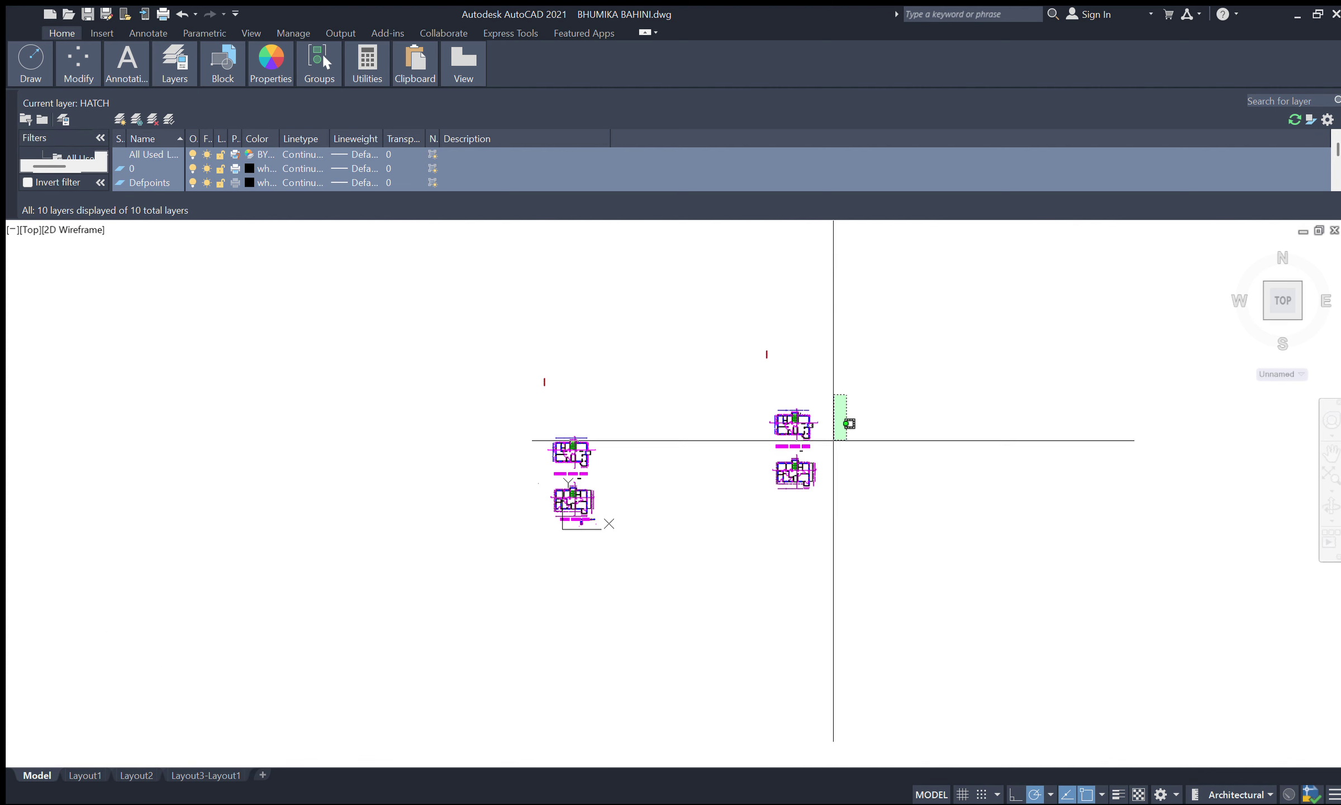
left_click(730, 518)
scroll(921, 421, "up", 2)
scroll(922, 422, "up", 2)
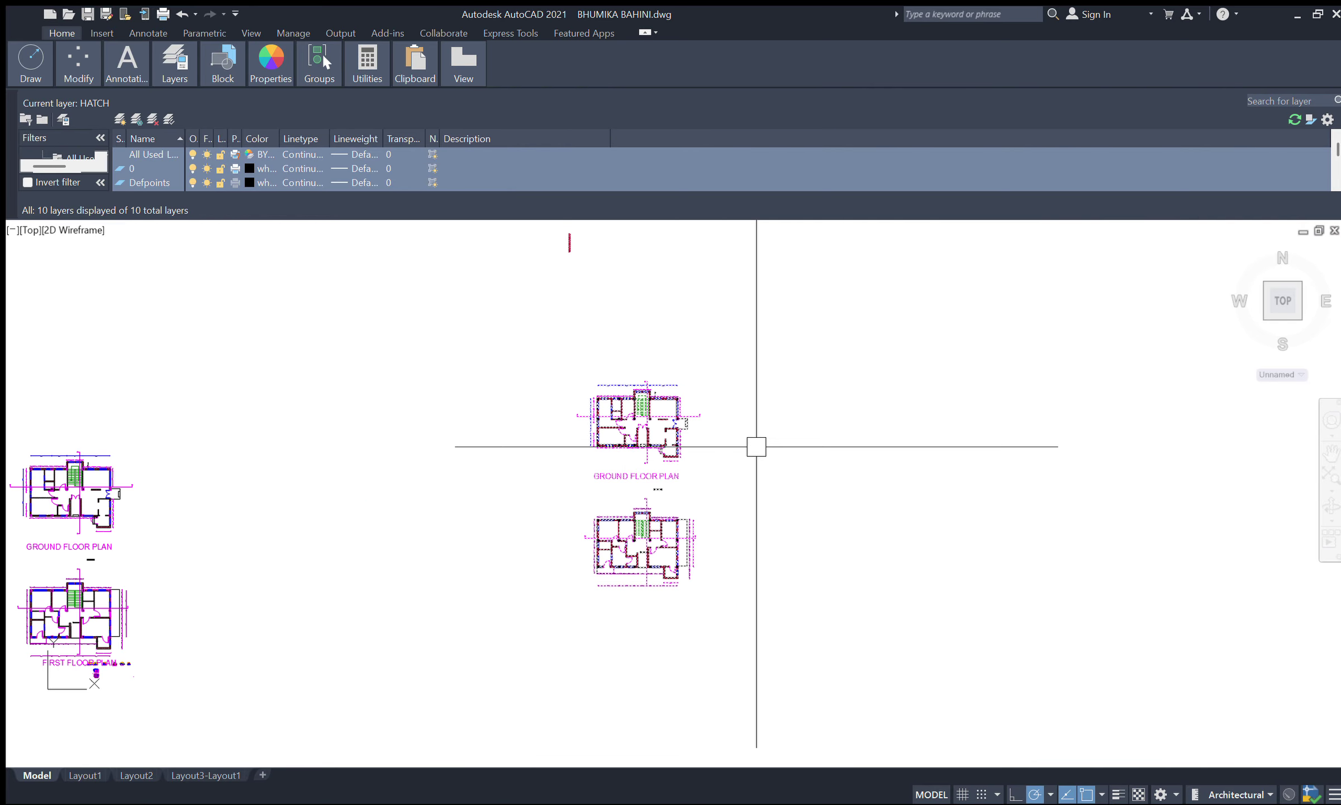
type("sc")
key("Return")
left_click(660, 603)
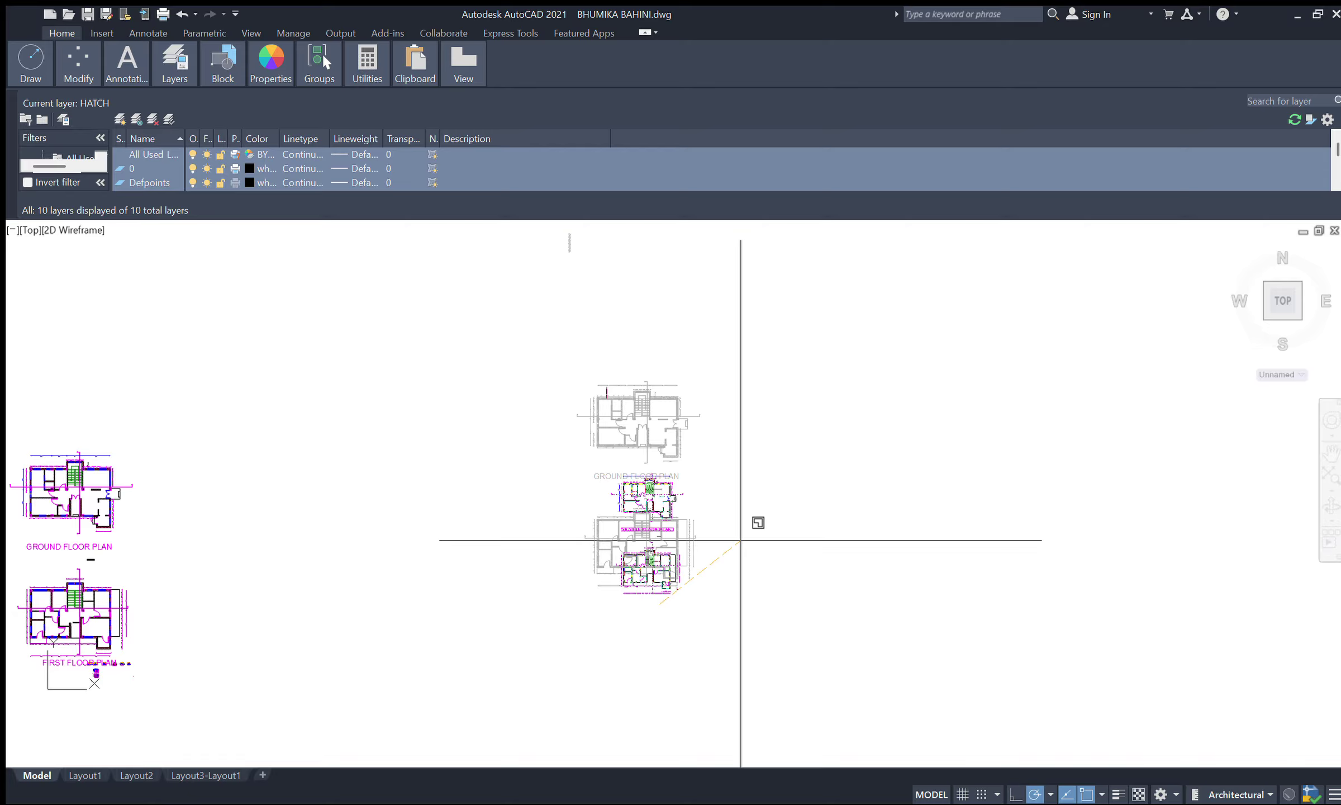
key("Return")
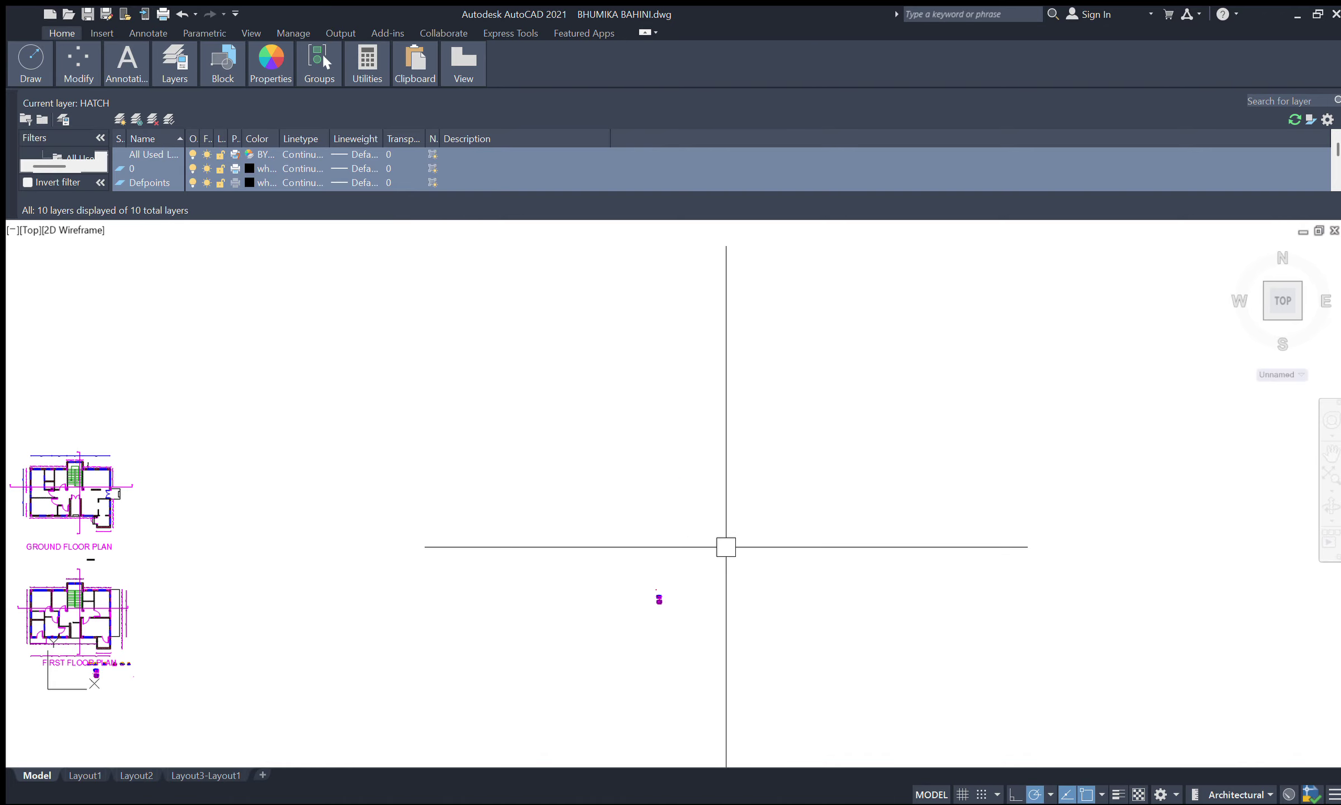
Reduce the dimension text and tick size on the scaled floor plans so the dimensions fit the walls
scroll(642, 615, "up", 10)
scroll(580, 583, "down", 4)
scroll(677, 440, "up", 6)
scroll(497, 364, "down", 4)
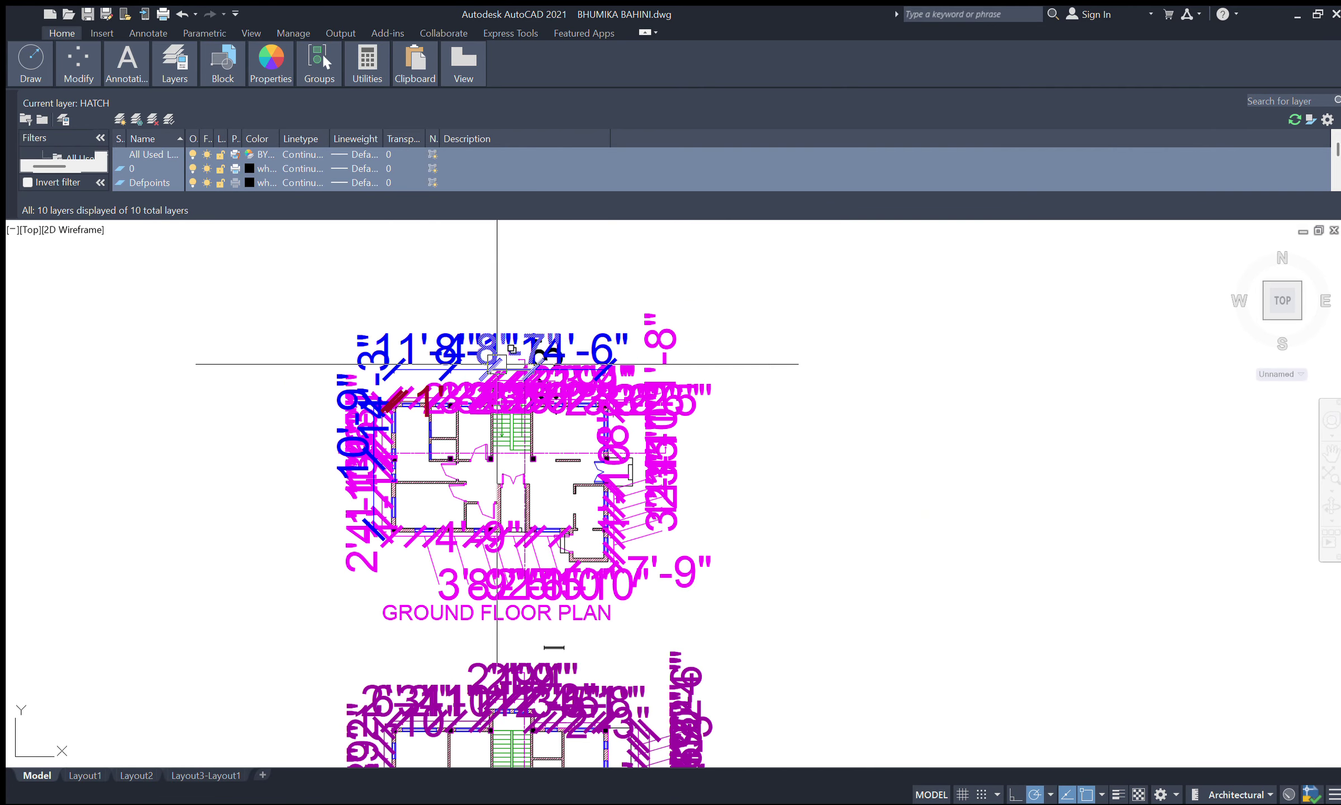
scroll(632, 391, "down", 2)
scroll(603, 427, "up", 2)
scroll(575, 419, "down", 3)
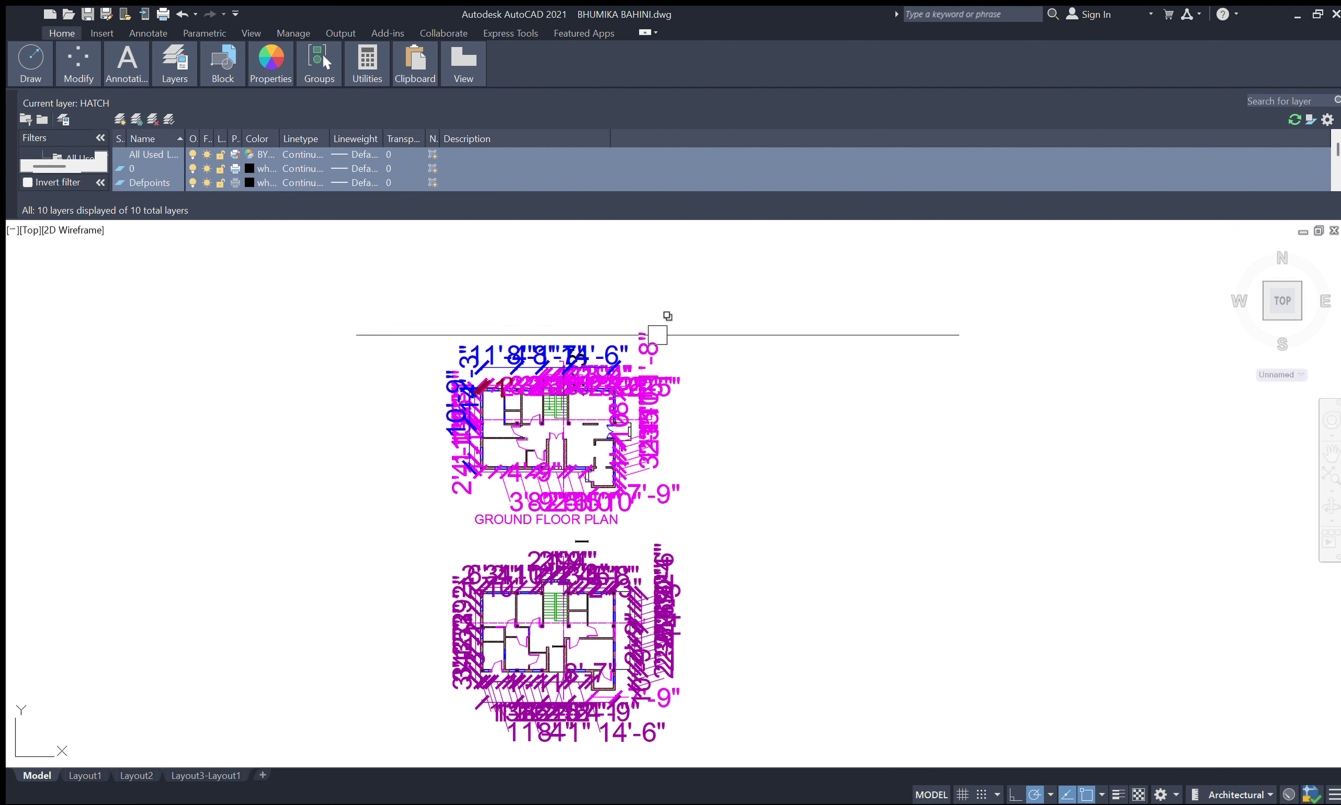
key("Return")
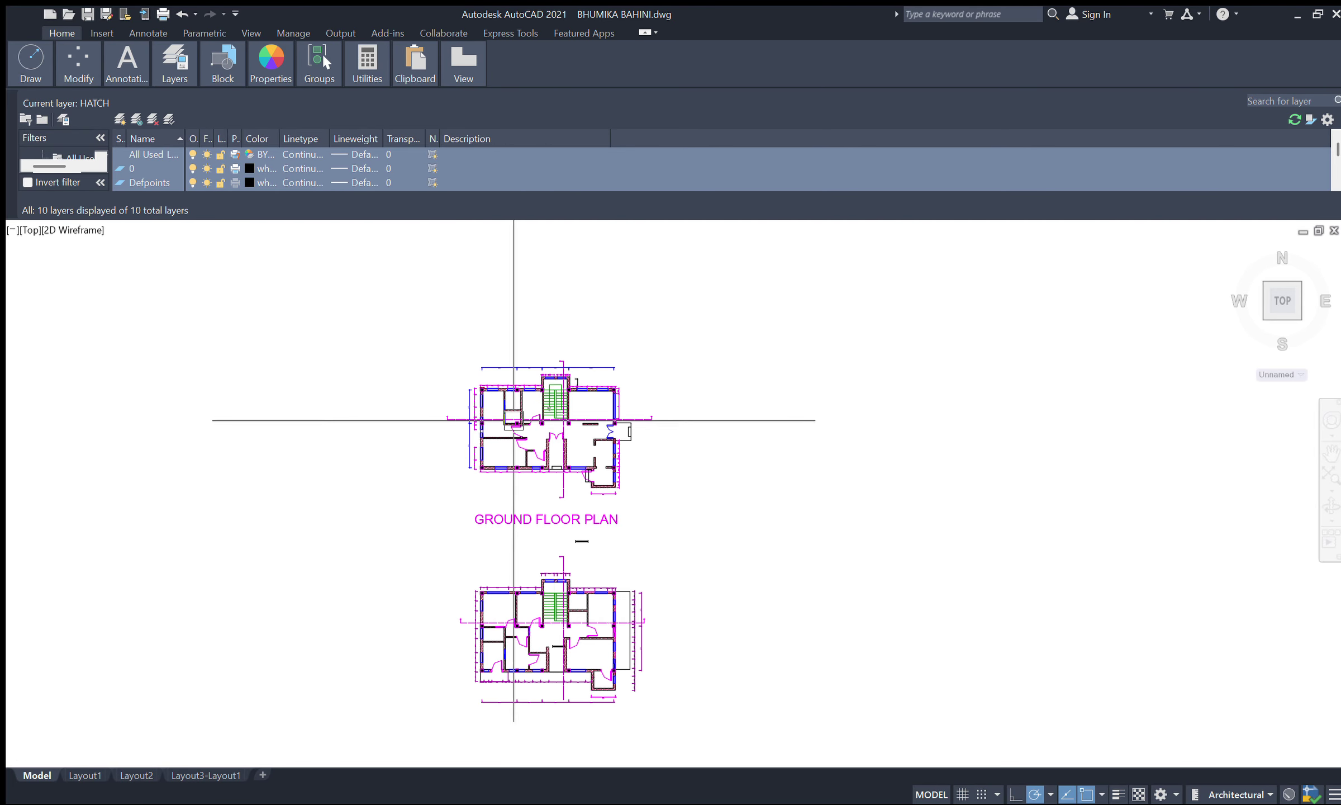
Examine the corner column, wall and window dimensions on the scaled ground floor plan
scroll(479, 419, "up", 6)
scroll(459, 464, "down", 4)
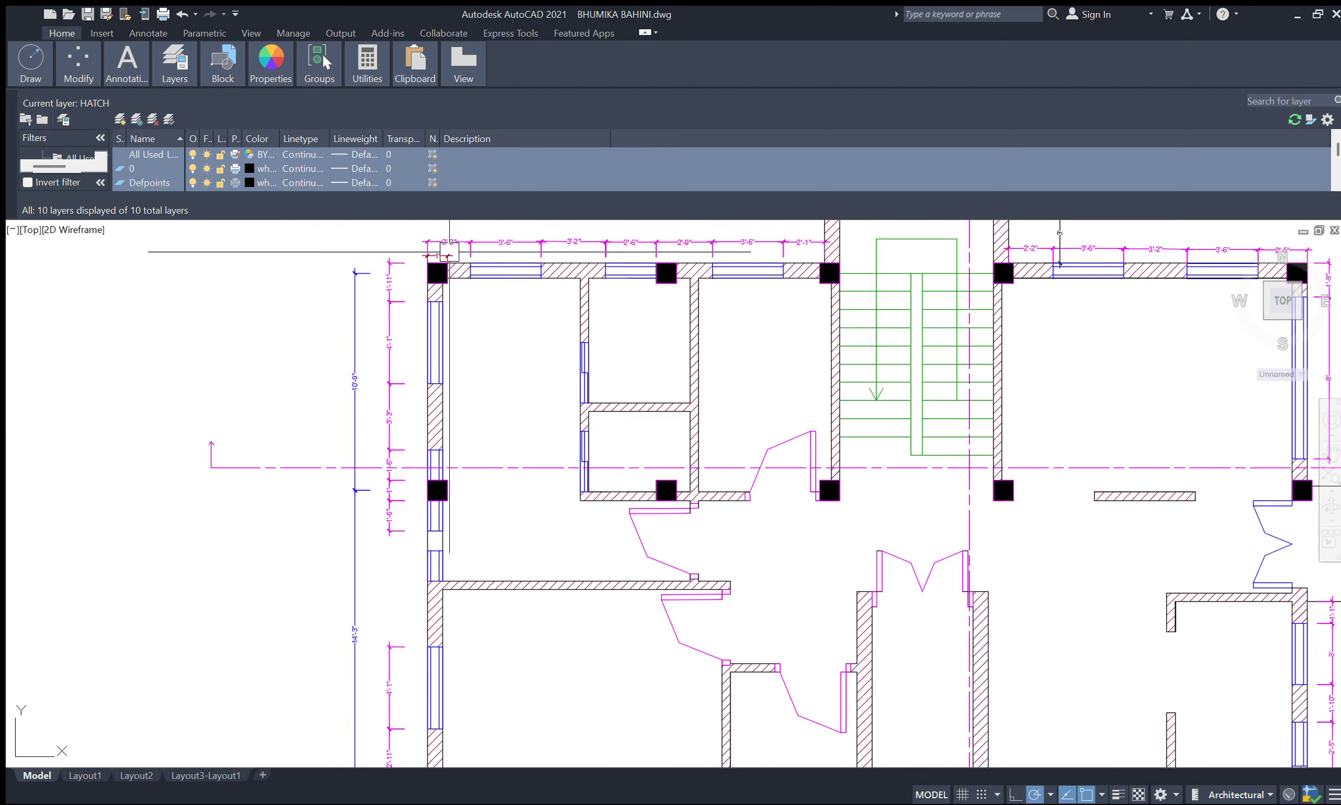
scroll(449, 254, "up", 8)
scroll(449, 431, "down", 4)
scroll(408, 414, "up", 4)
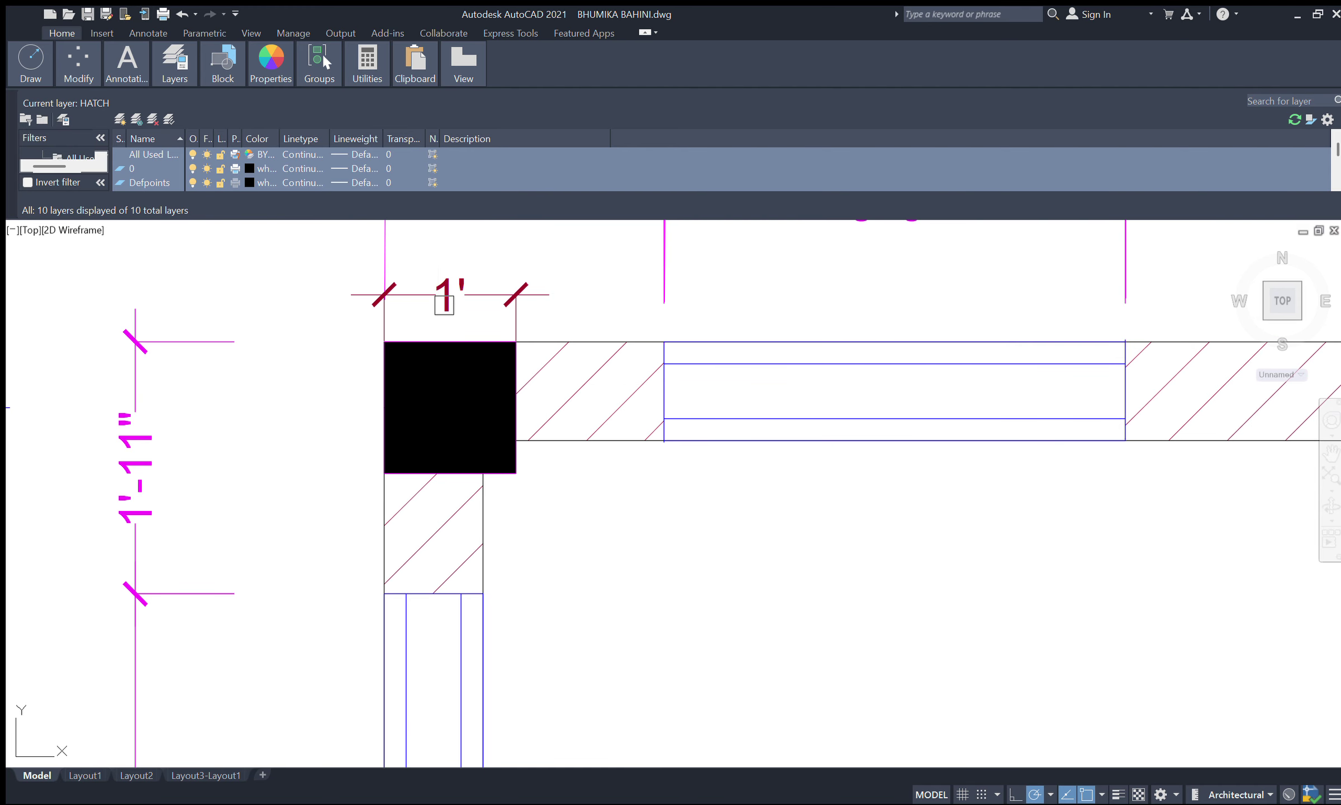
scroll(514, 372, "down", 2)
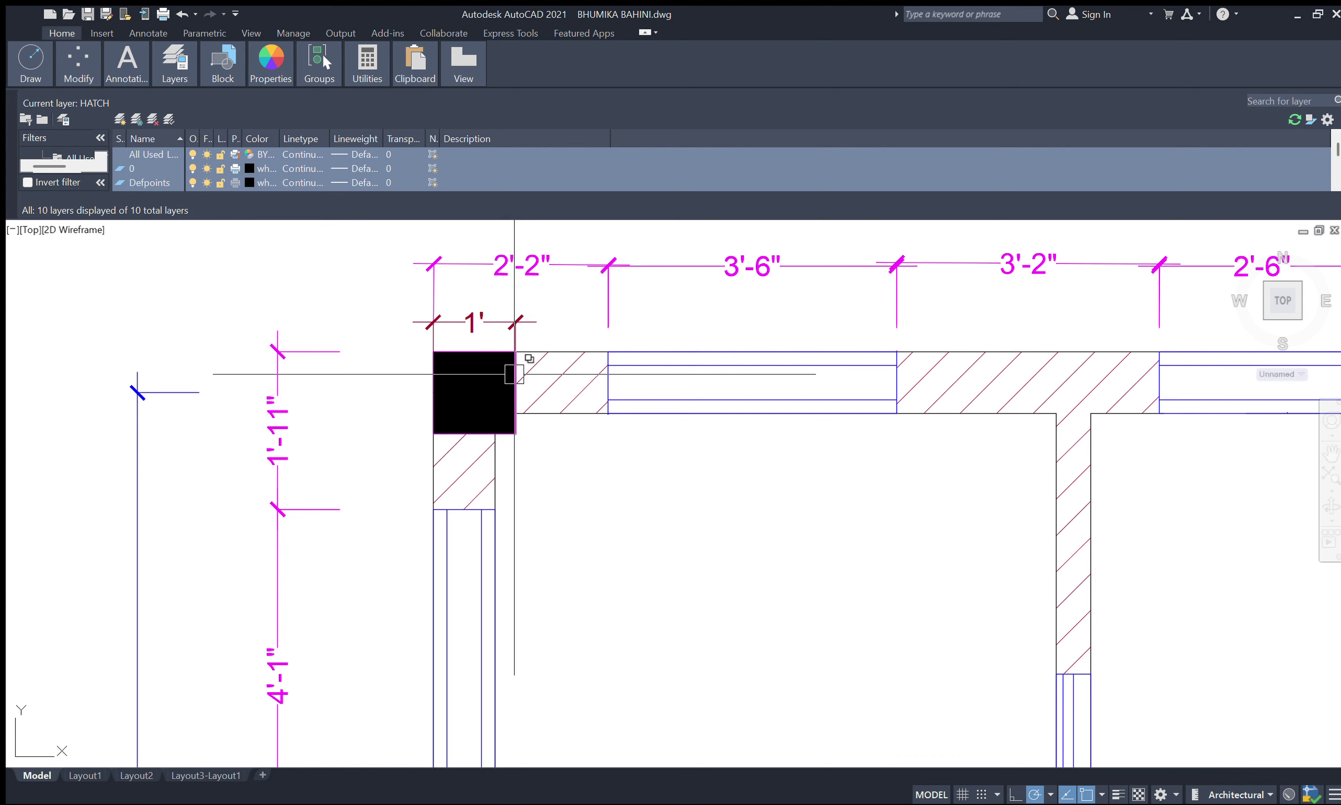
scroll(514, 373, "down", 7)
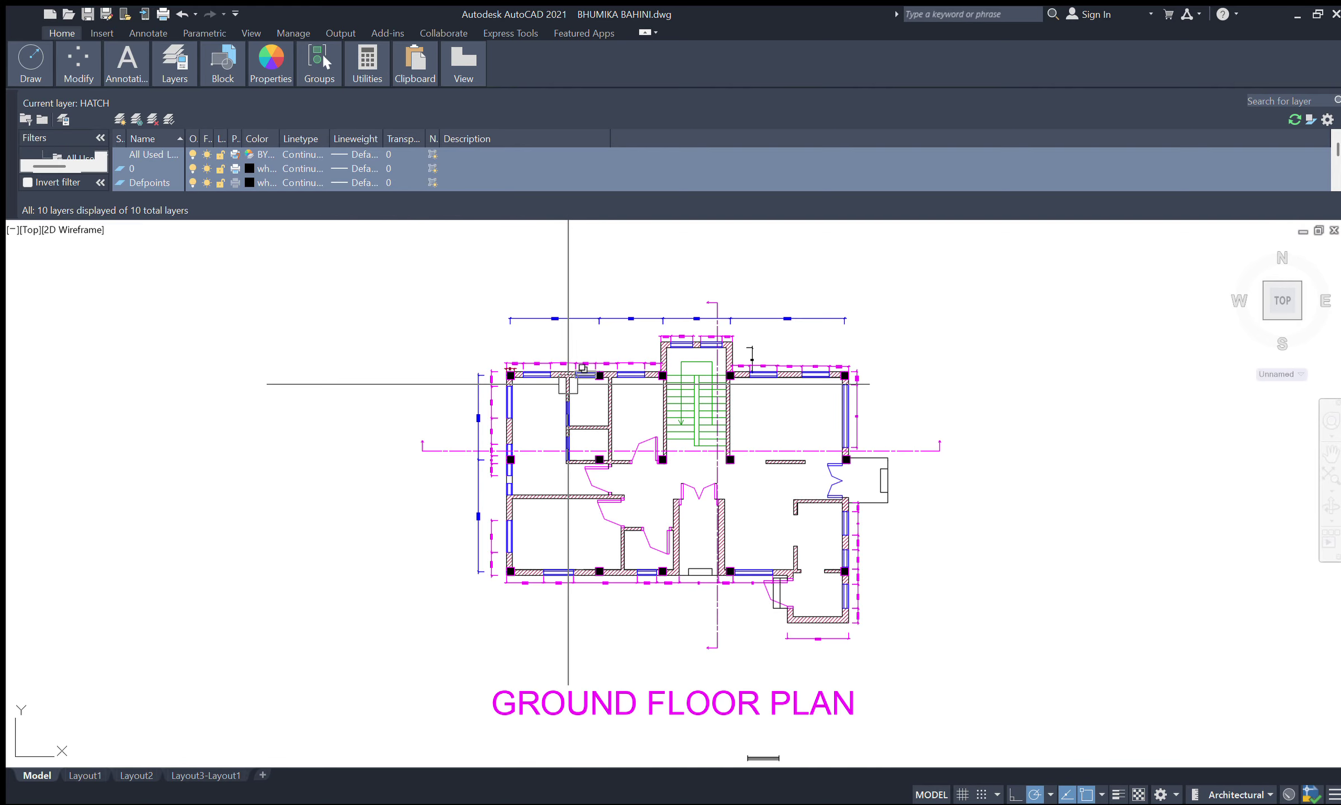
scroll(710, 363, "up", 4)
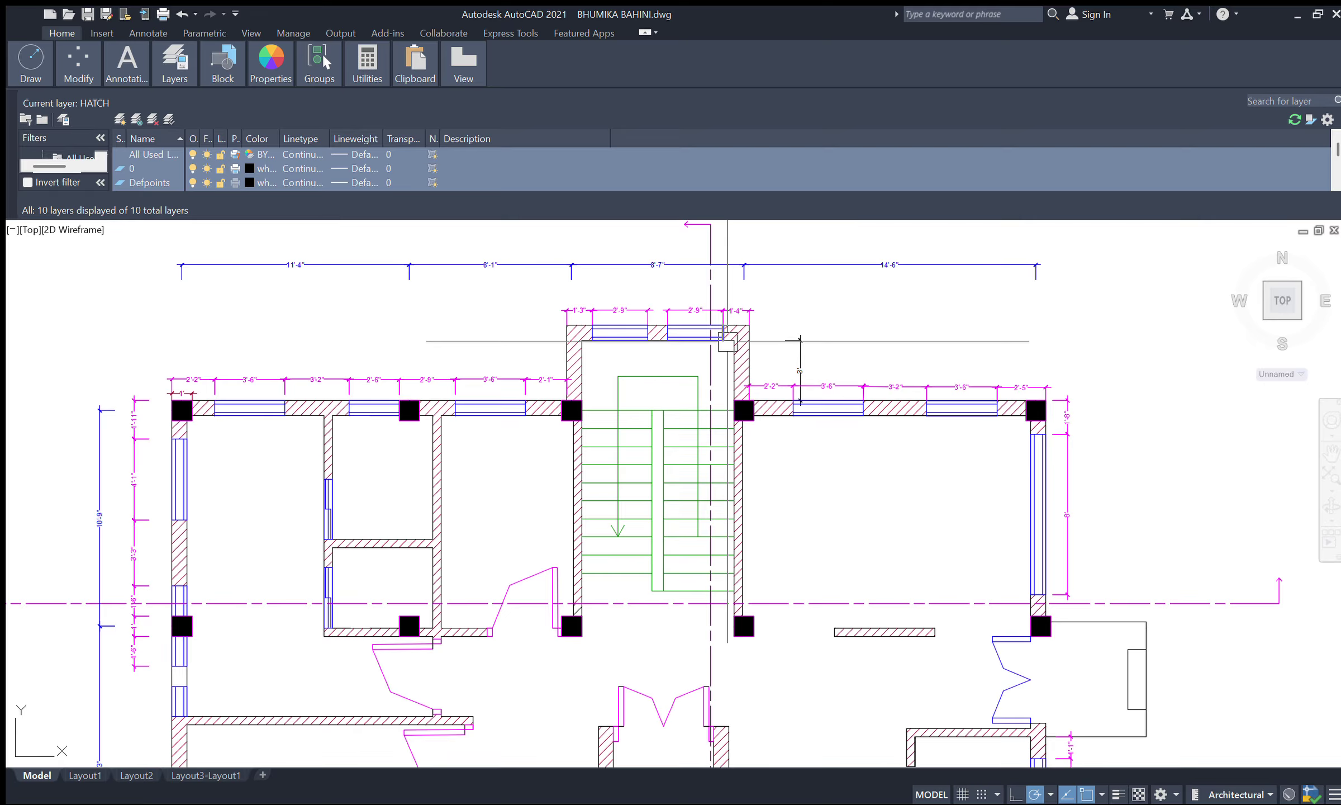
scroll(710, 341, "down", 4)
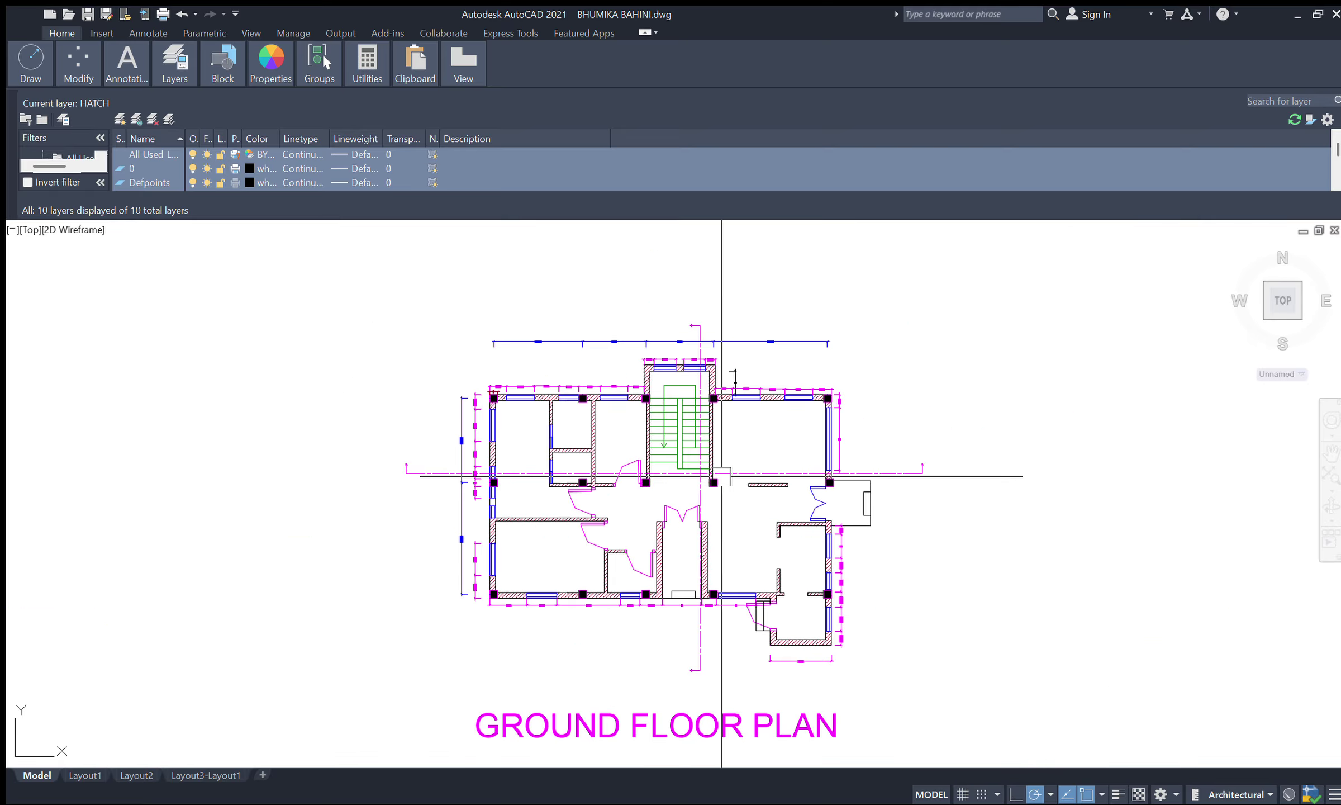
scroll(735, 504, "up", 2)
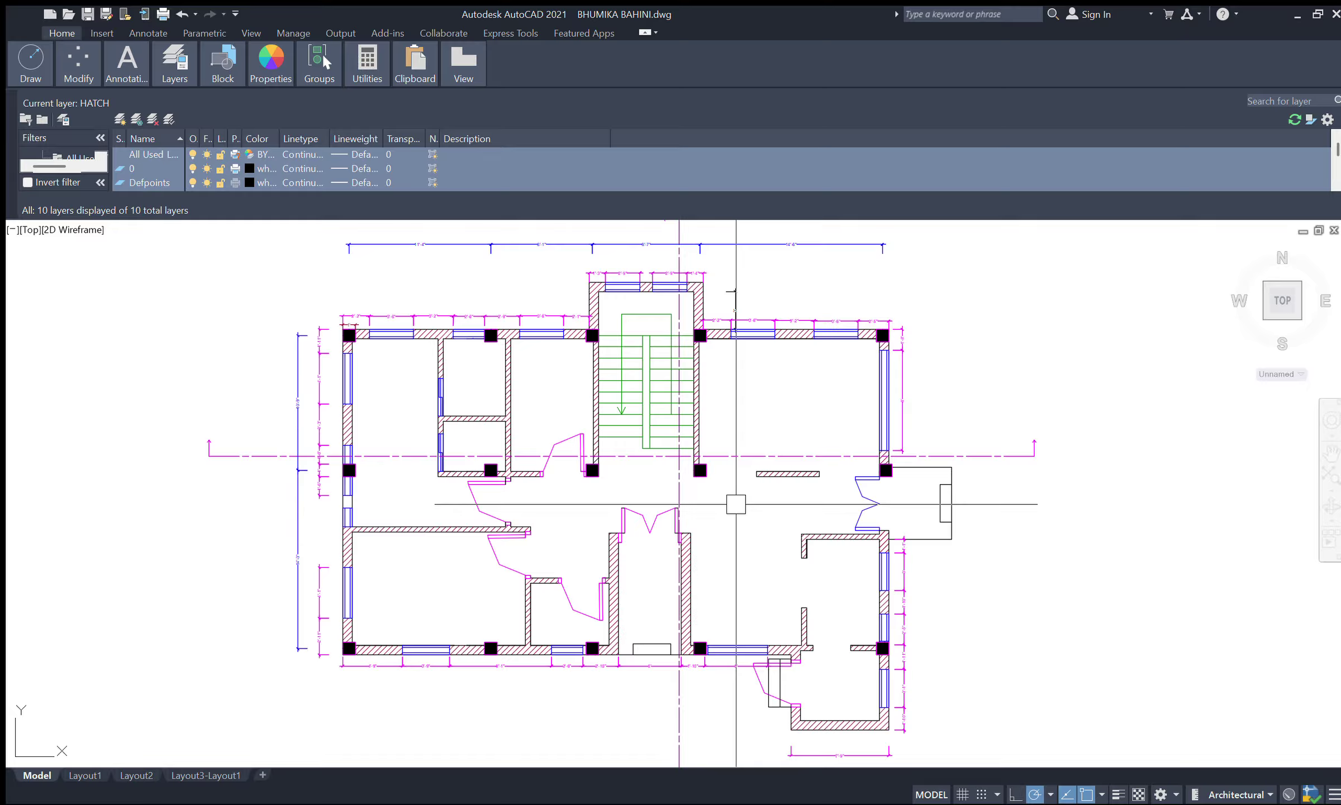